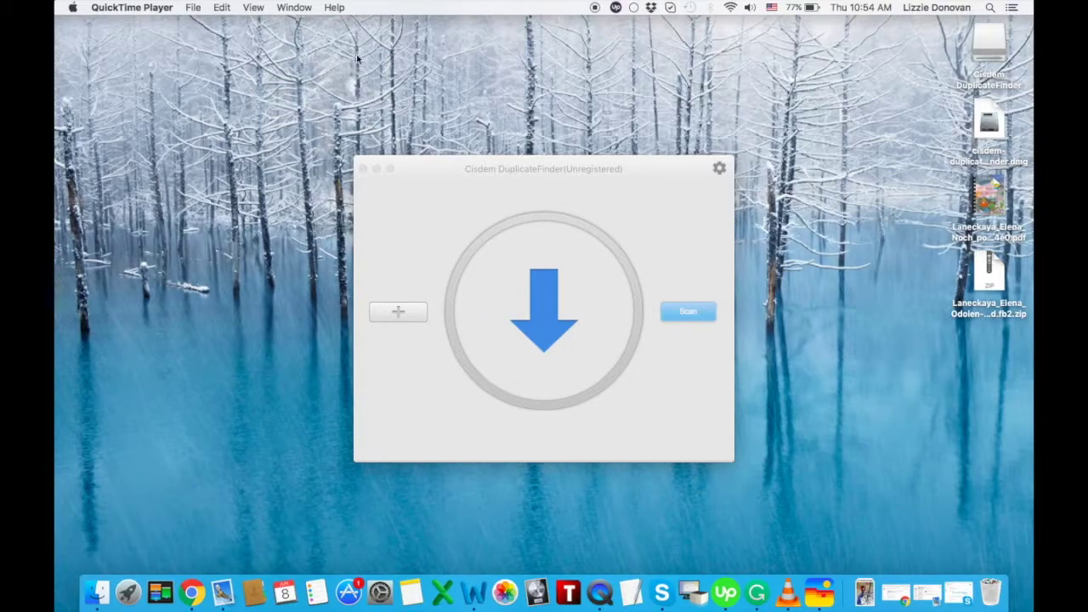
Dismiss the player app's File menu and bring the DuplicateFinder window to the front
{"action": "left_click", "coordinate": [192, 8]}
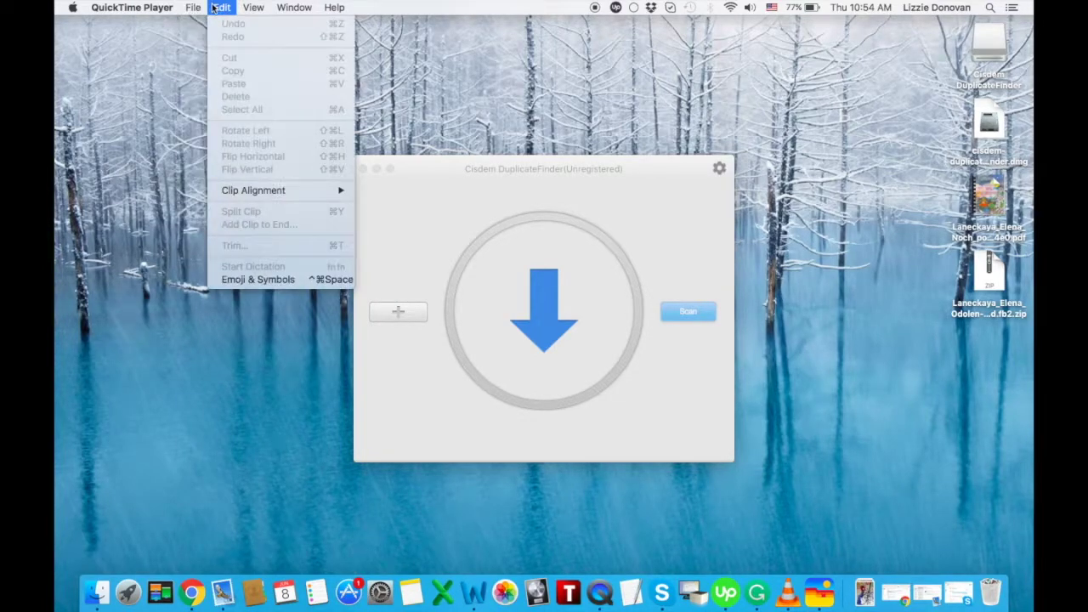
{"action": "left_click", "coordinate": [375, 139]}
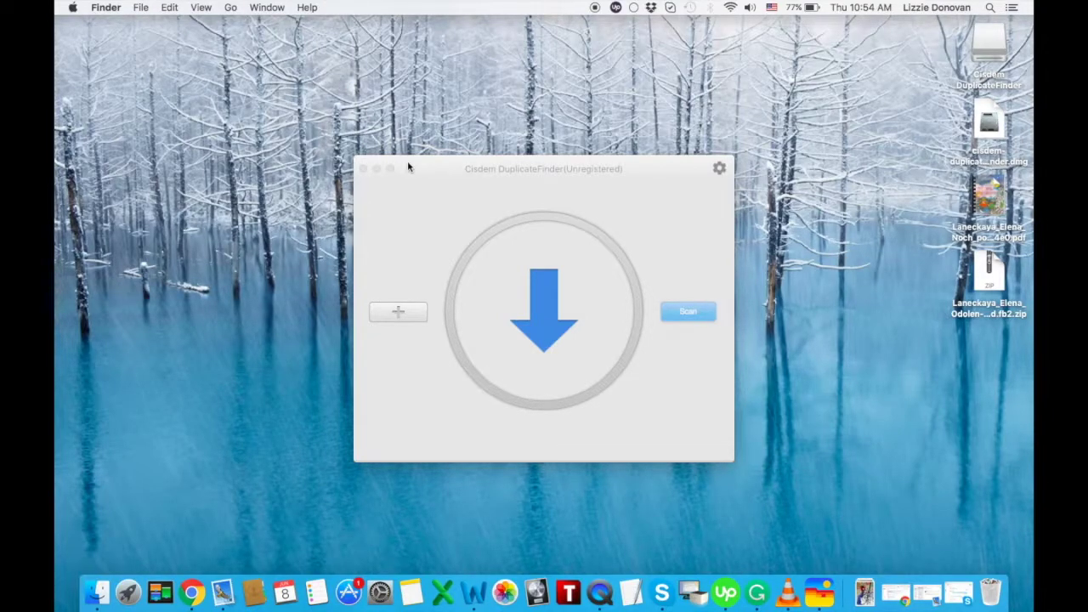
{"action": "left_click", "coordinate": [408, 167]}
Look through DuplicateFinder's menus from File across to Help
{"action": "left_click", "coordinate": [224, 8]}
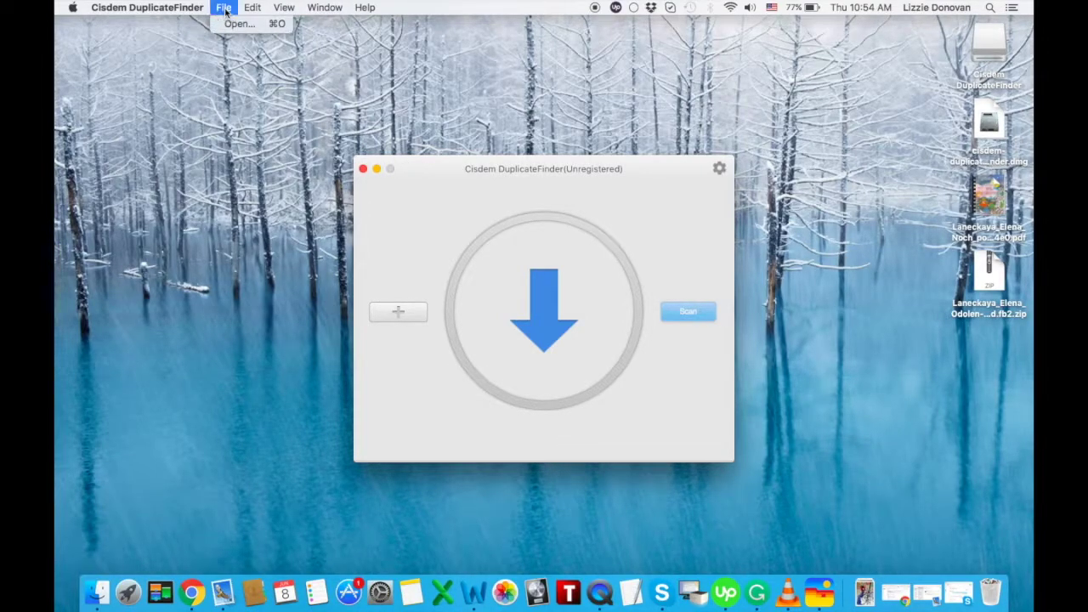
{"action": "mouse_move", "coordinate": [249, 8]}
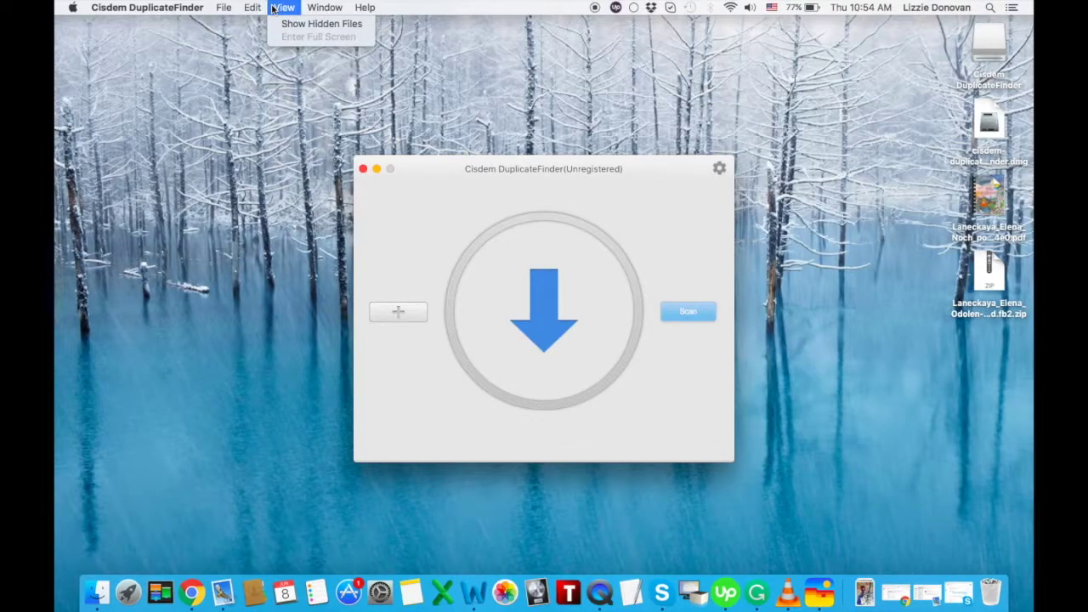
{"action": "mouse_move", "coordinate": [312, 8]}
{"action": "mouse_move", "coordinate": [365, 7]}
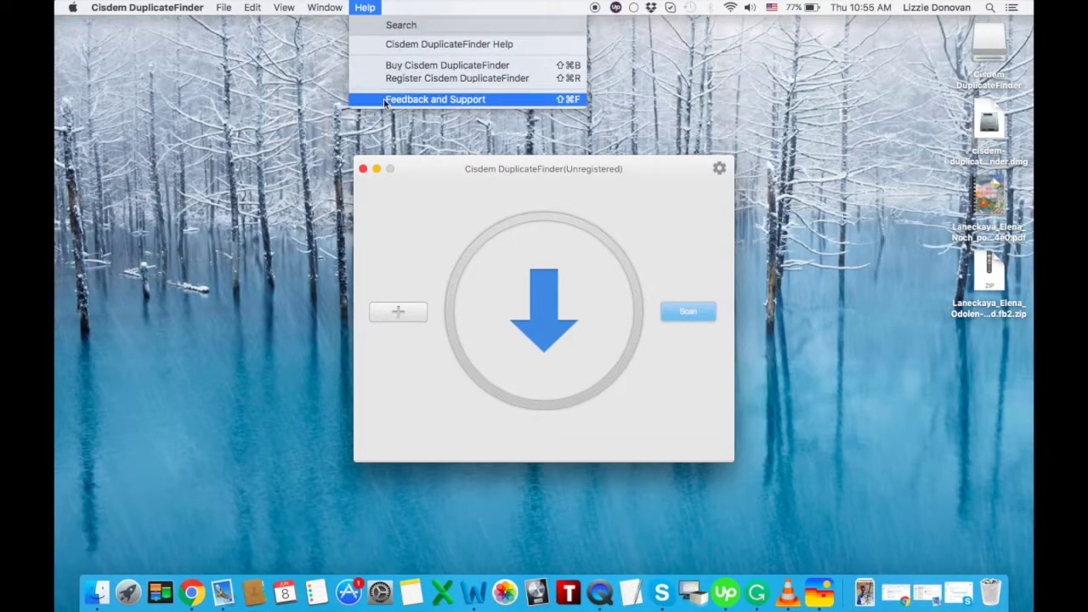
Register DuplicateFinder with the pasted licence keycode, then start adding a folder to scan
{"action": "left_click", "coordinate": [381, 78]}
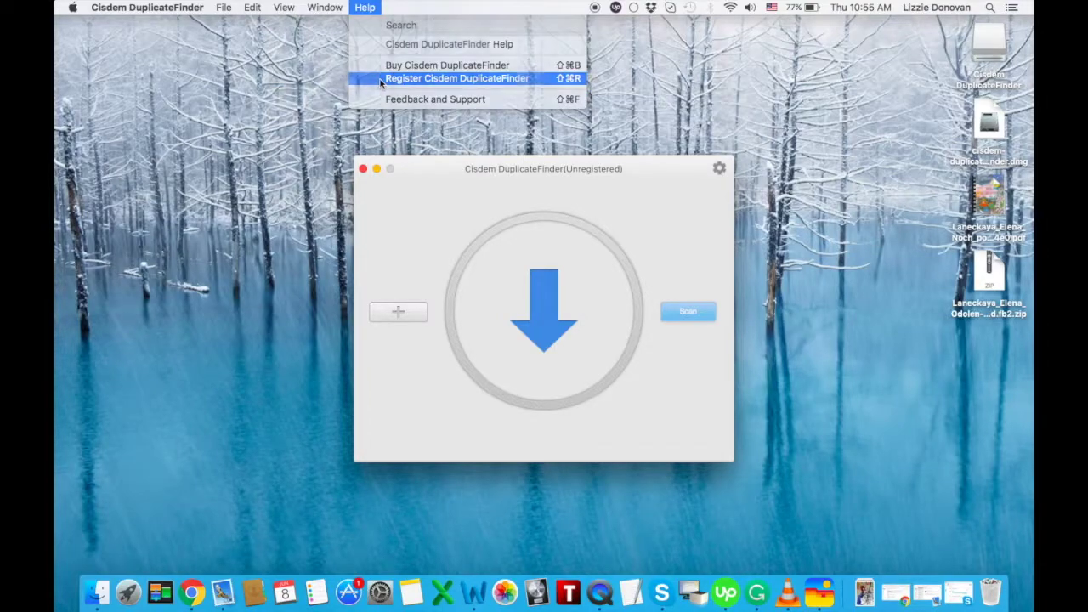
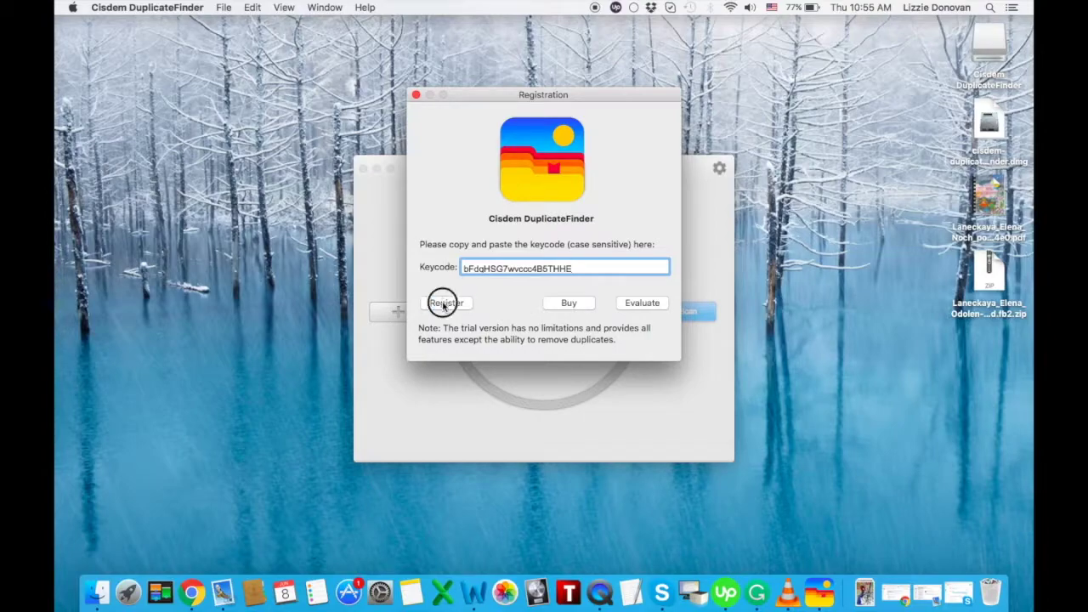
{"action": "left_click", "coordinate": [443, 303]}
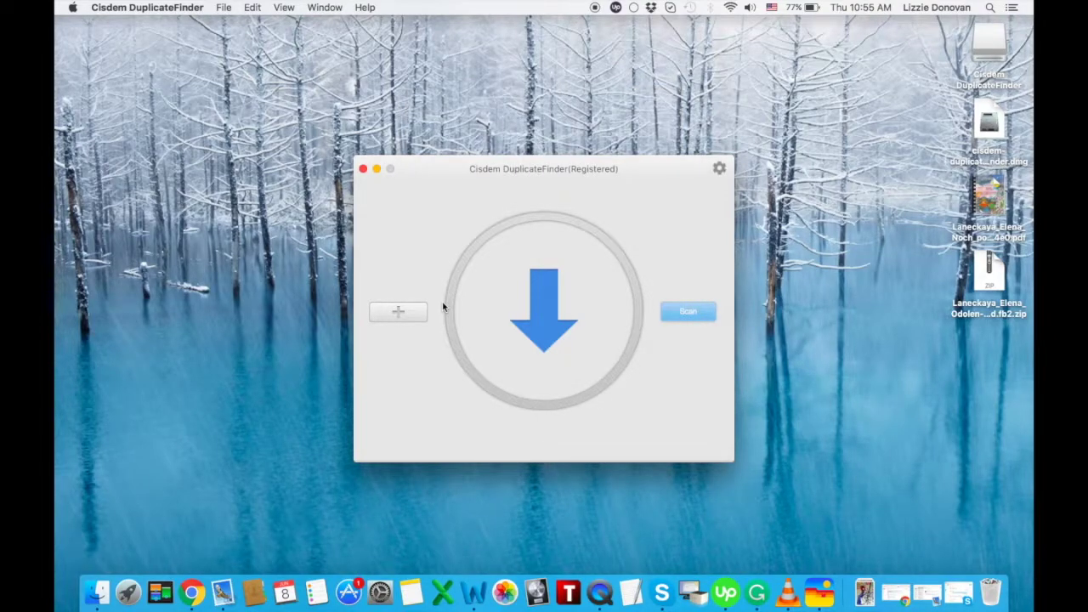
{"action": "left_click", "coordinate": [395, 315]}
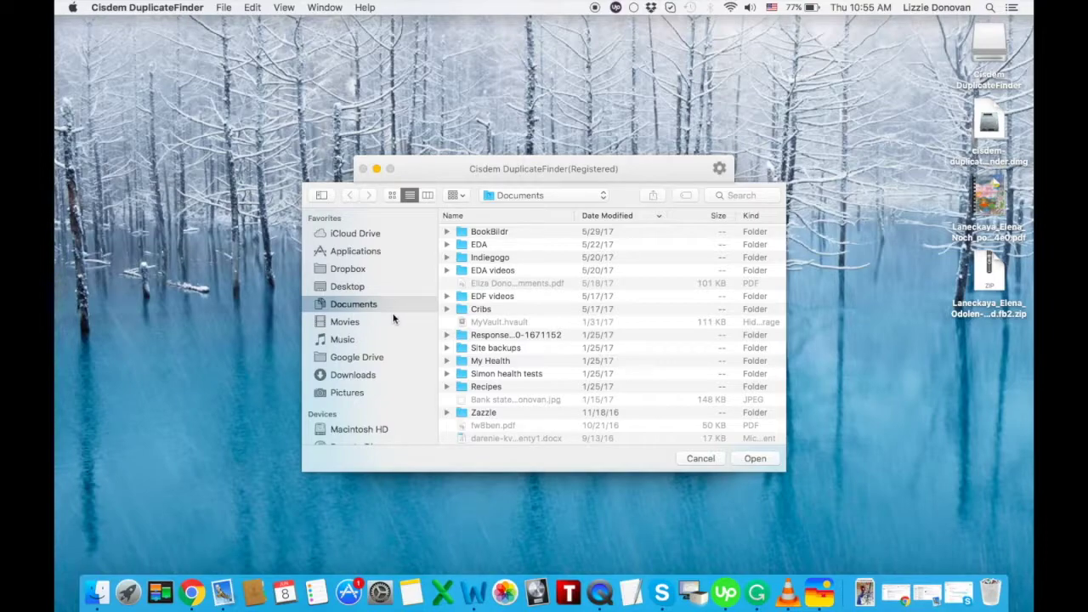
Queue the Pictures folder for scanning, then open a new Finder window from the Dock
{"action": "left_click", "coordinate": [349, 394]}
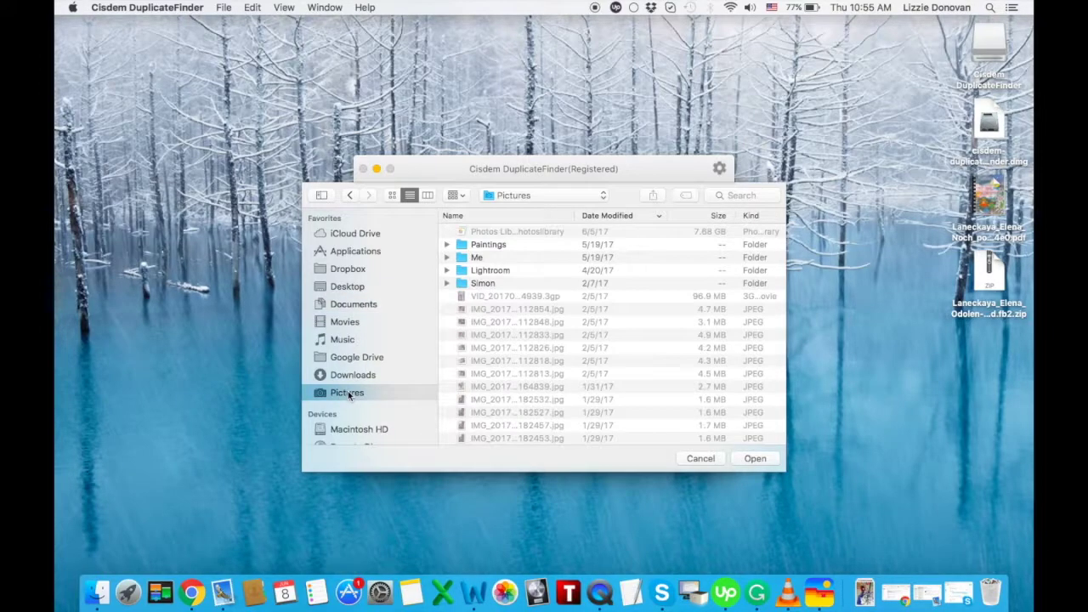
{"action": "left_click", "coordinate": [769, 464]}
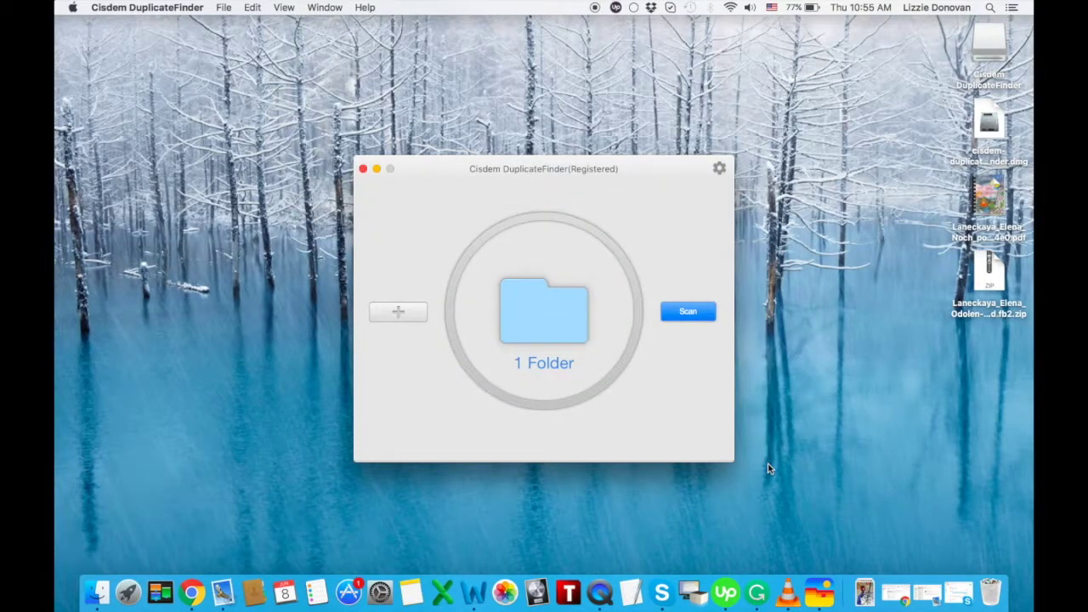
{"action": "mouse_move", "coordinate": [596, 357]}
{"action": "left_click", "coordinate": [98, 593]}
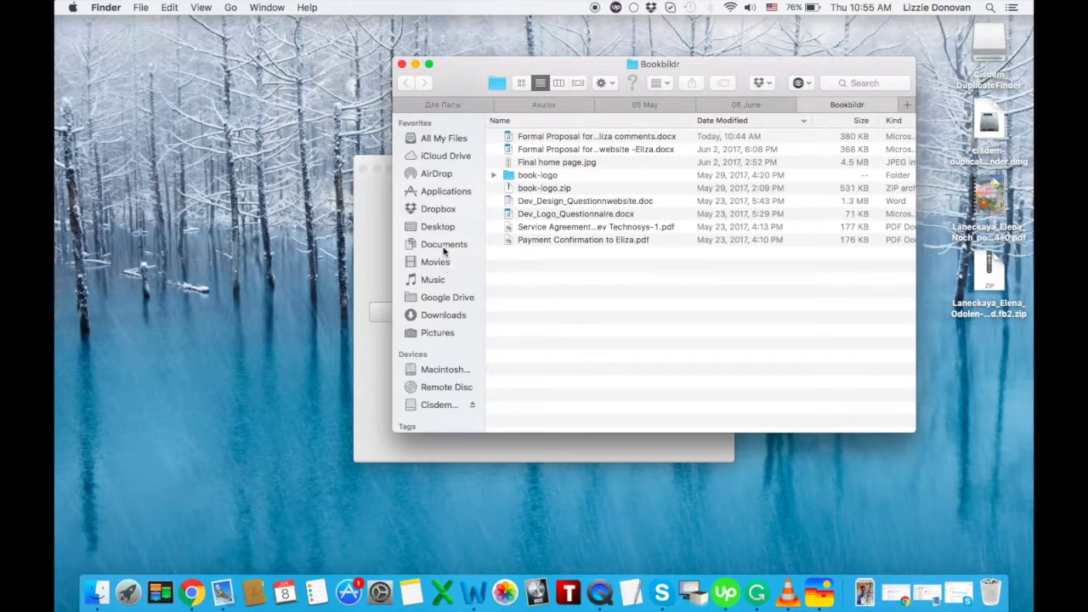
Drag Cambridge BEC Higher 3 from Documents into DuplicateFinder, then close the Finder window
{"action": "left_click", "coordinate": [443, 247]}
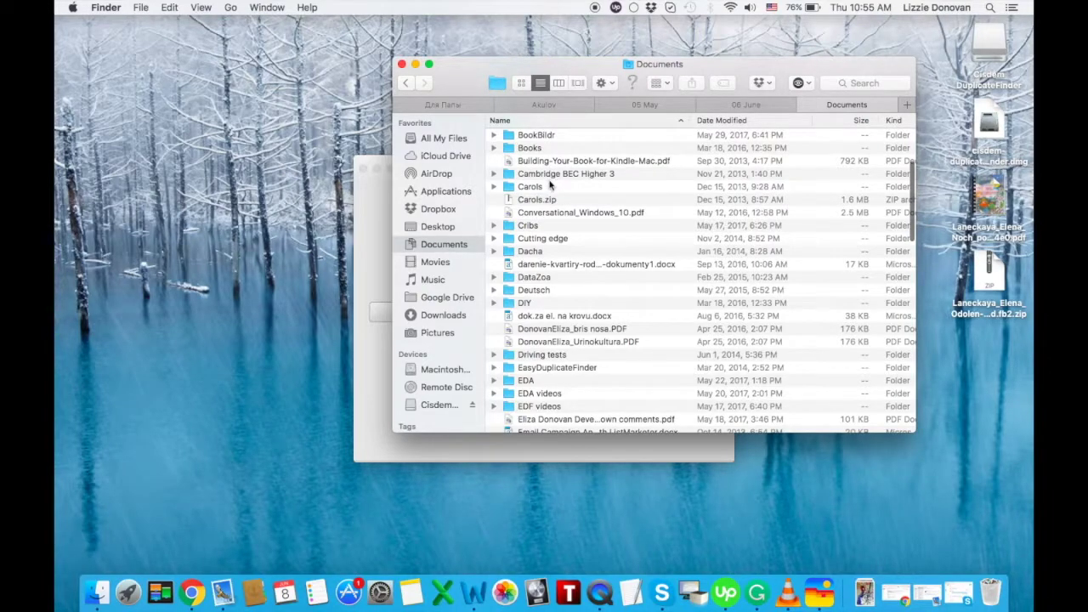
{"action": "left_click_drag", "start_coordinate": [574, 63], "coordinate": [676, 72]}
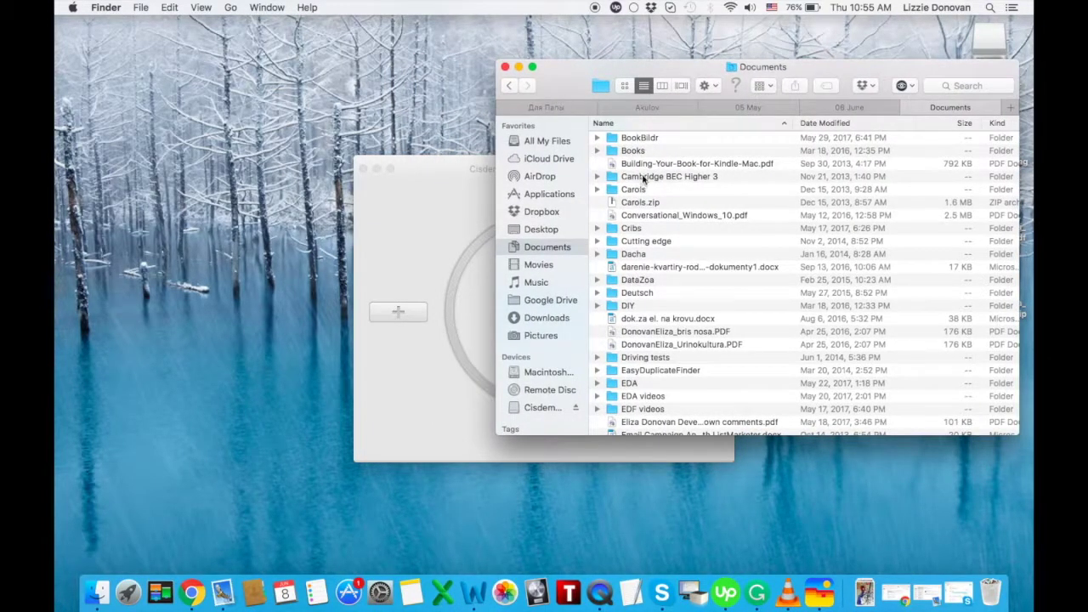
{"action": "left_click_drag", "start_coordinate": [646, 177], "coordinate": [465, 288]}
{"action": "left_click_drag", "start_coordinate": [564, 74], "coordinate": [681, 75]}
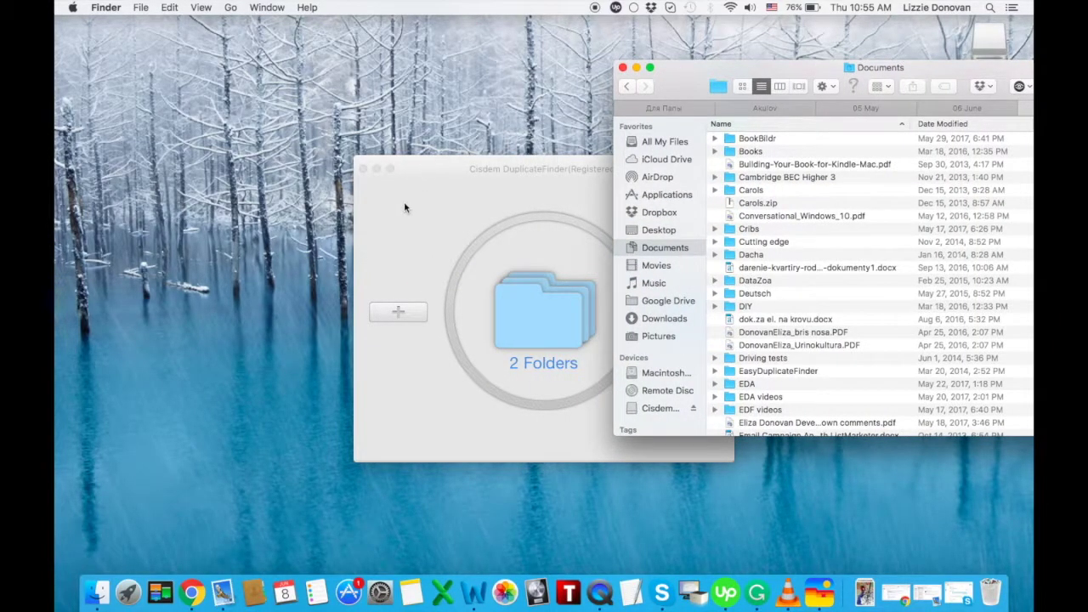
{"action": "left_click", "coordinate": [404, 202]}
{"action": "left_click", "coordinate": [623, 69]}
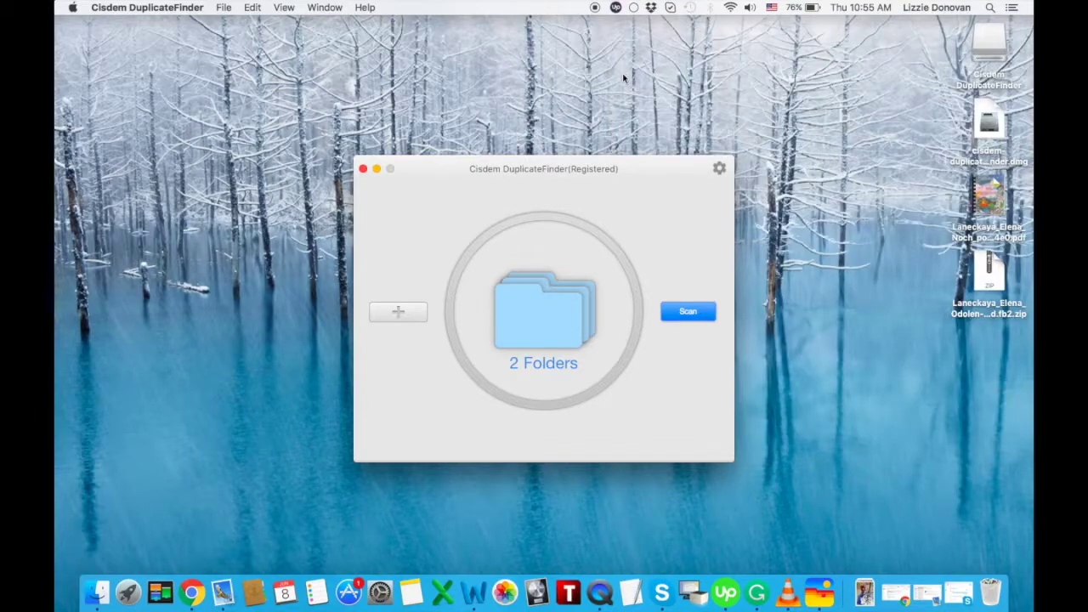
Scan the Pictures and Cambridge BEC Higher 3 folders for duplicates
{"action": "left_click", "coordinate": [685, 315]}
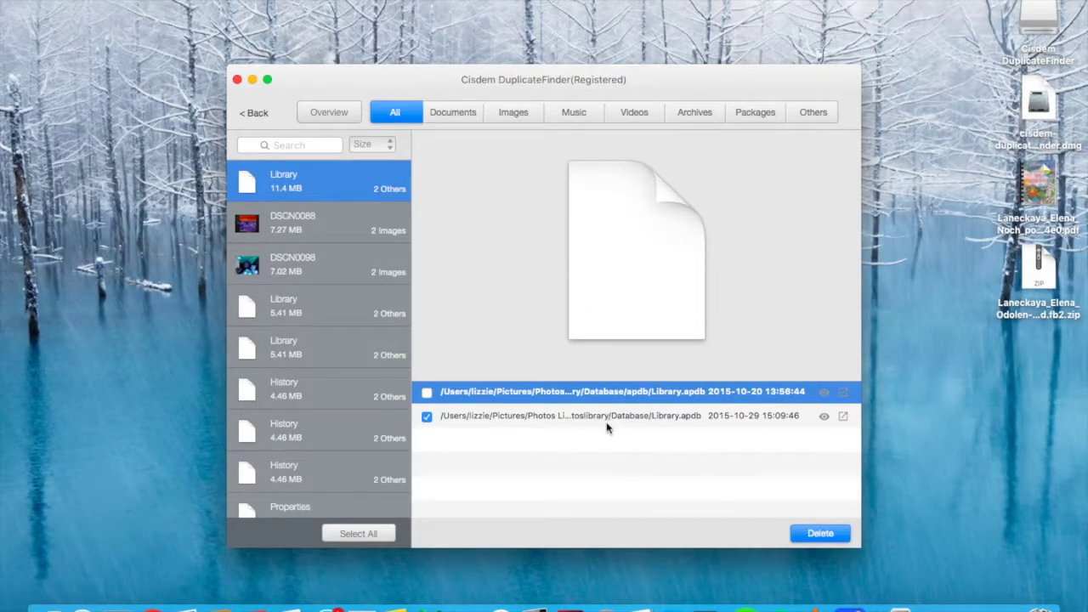
Remove the Library and DSCN0088 groups from the results and select a DSCN0098 photo copy
{"action": "left_click", "coordinate": [824, 392]}
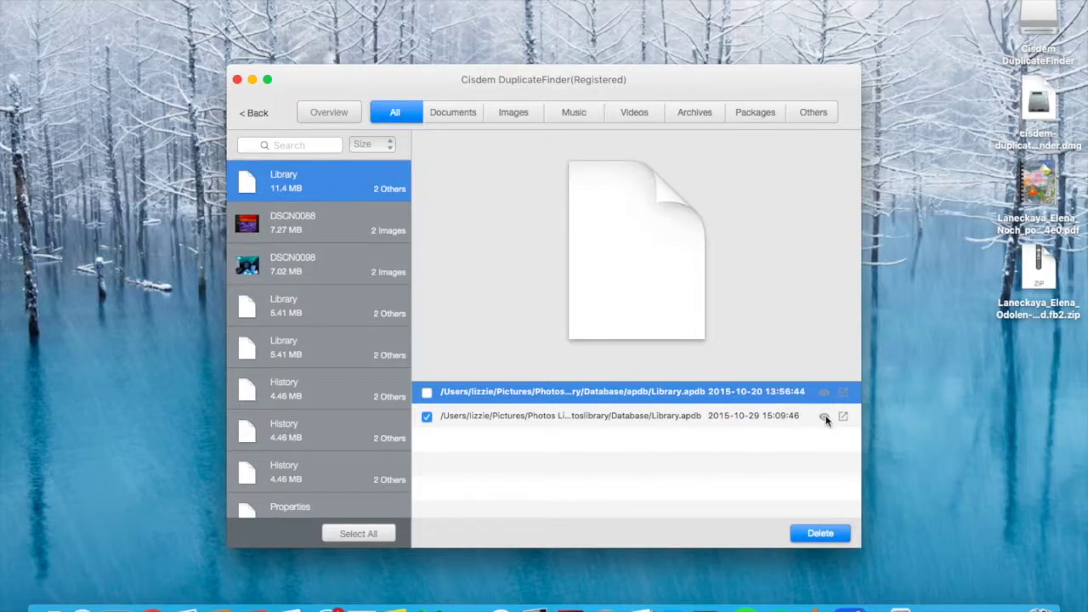
{"action": "left_click", "coordinate": [826, 417]}
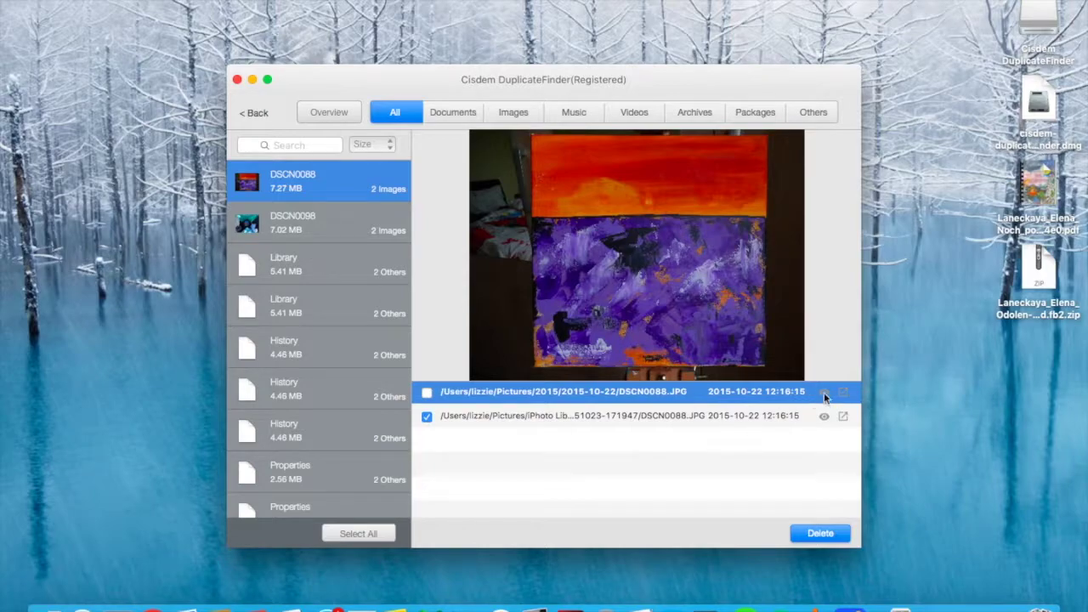
{"action": "left_click", "coordinate": [824, 392]}
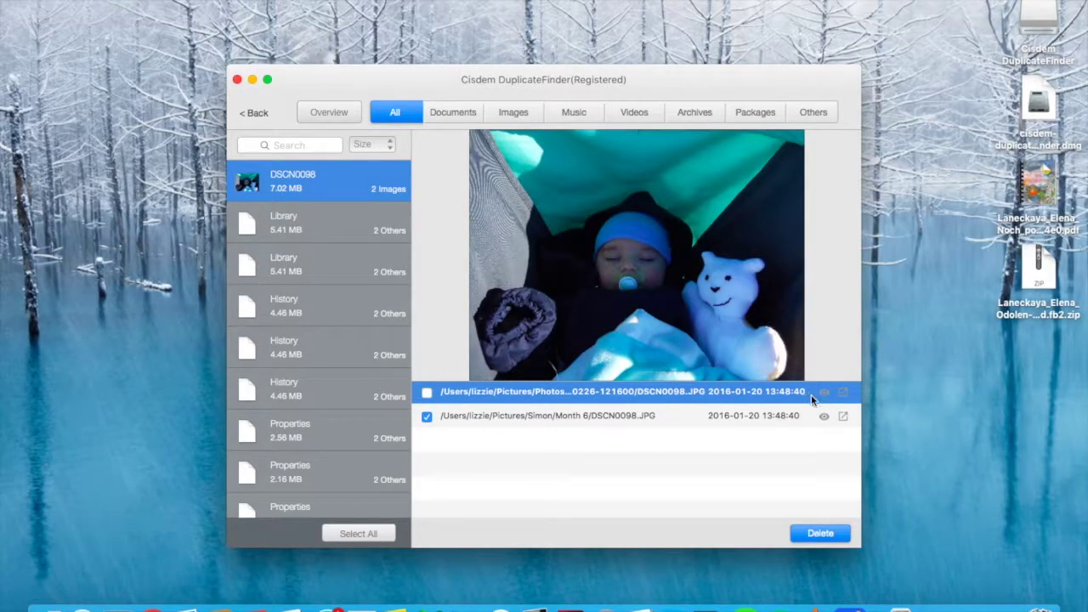
{"action": "scroll", "coordinate": [354, 253], "scroll_direction": "up", "scroll_amount": 2}
{"action": "left_click", "coordinate": [506, 417]}
{"action": "left_click", "coordinate": [493, 392]}
{"action": "left_click", "coordinate": [843, 393]}
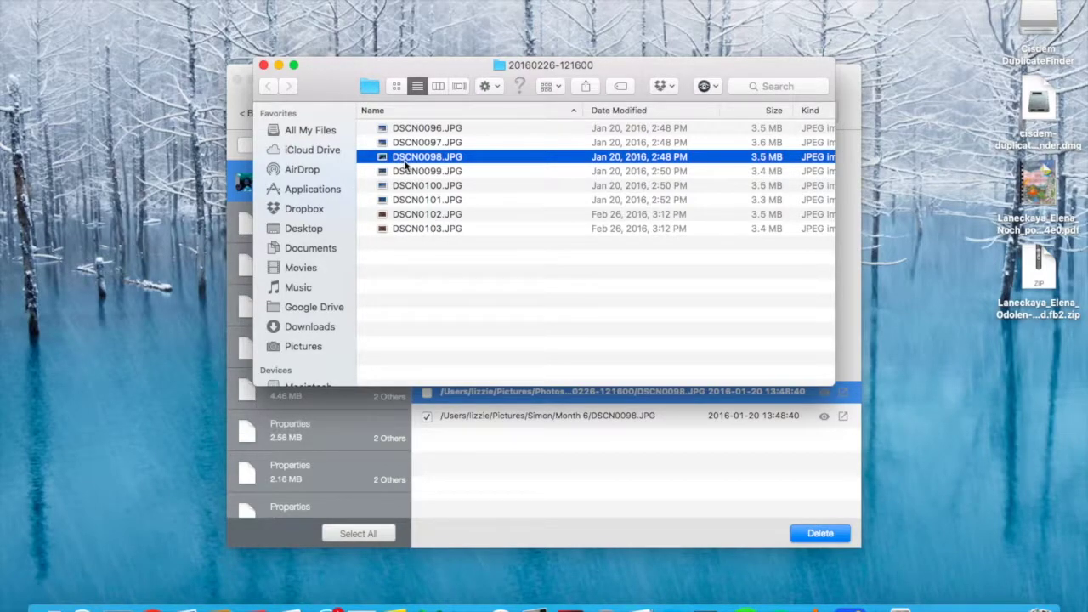
{"action": "left_click", "coordinate": [265, 65]}
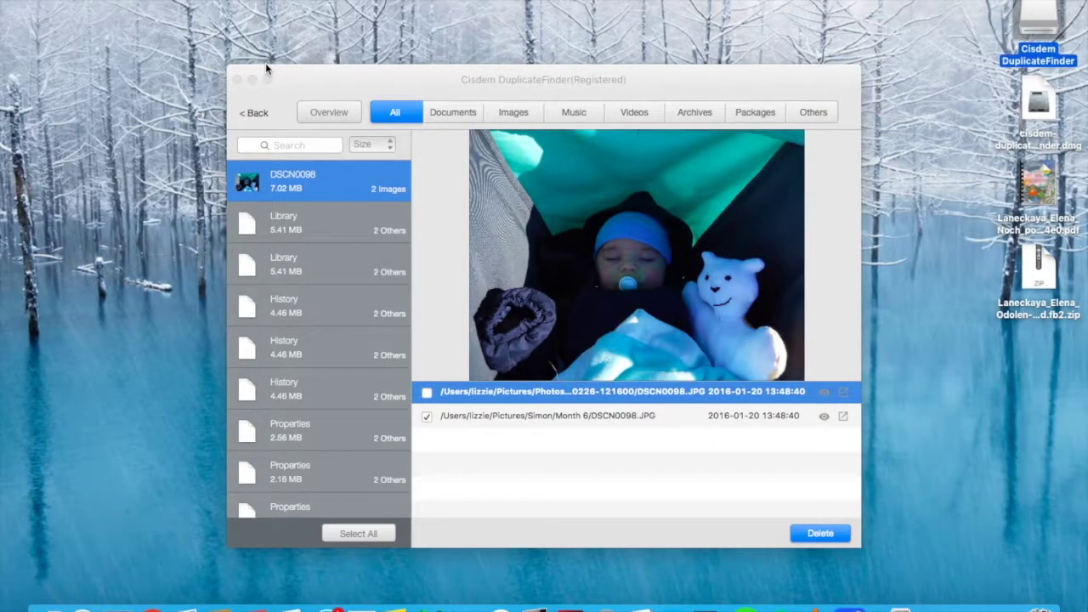
View the files in the two Library groups and three History groups
{"action": "left_click", "coordinate": [285, 224]}
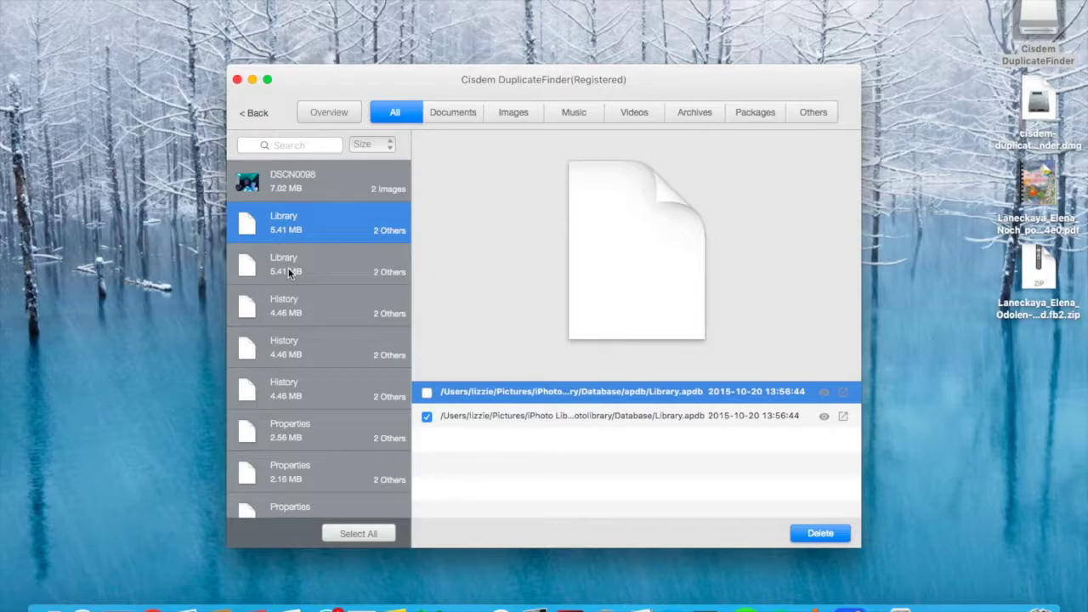
{"action": "left_click", "coordinate": [288, 268]}
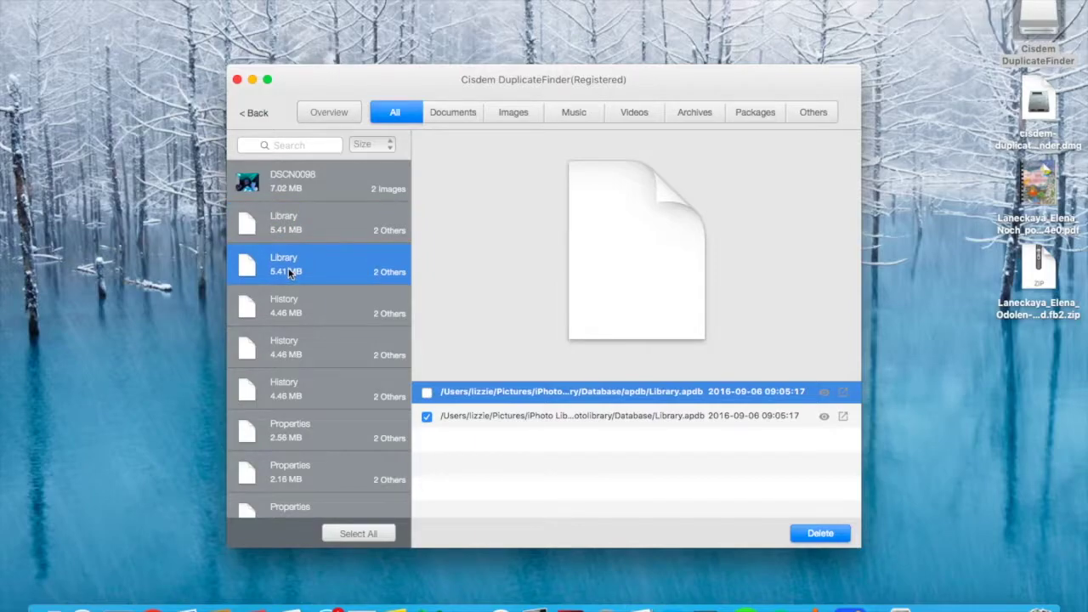
{"action": "left_click", "coordinate": [292, 317]}
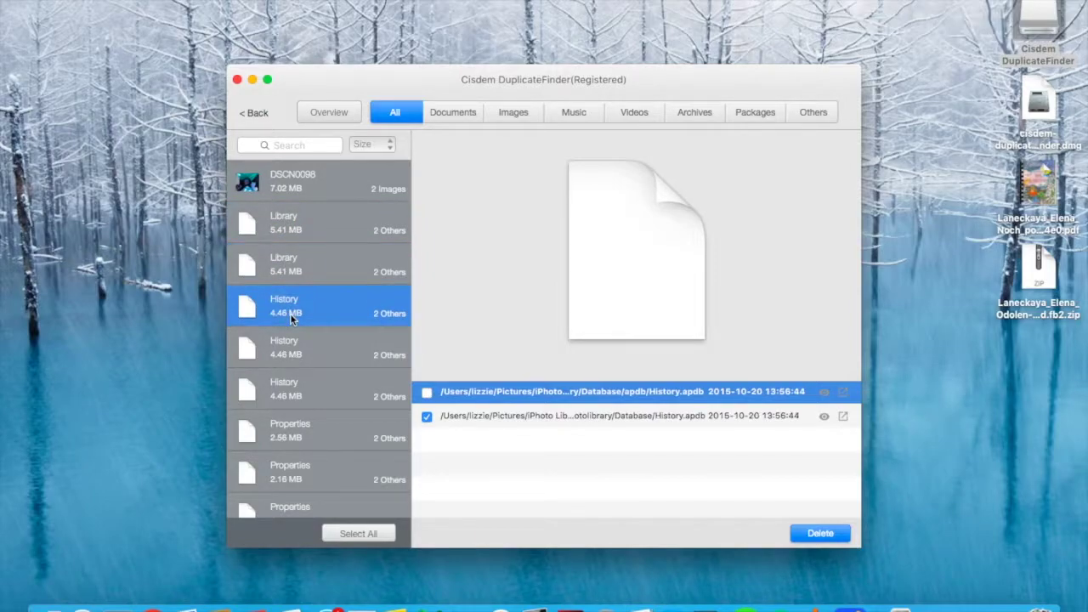
{"action": "left_click", "coordinate": [290, 353]}
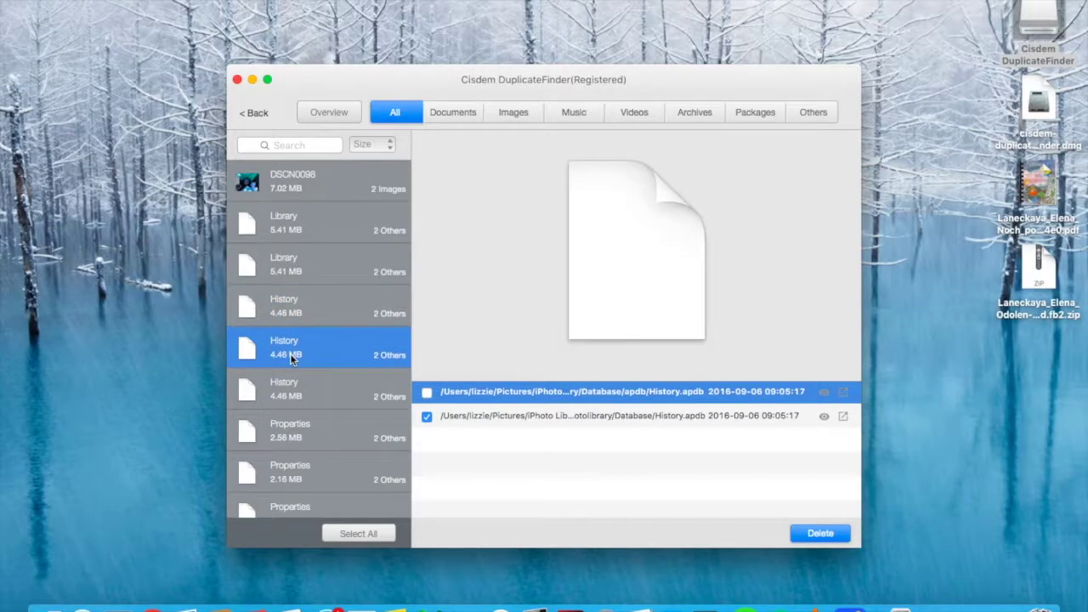
{"action": "left_click", "coordinate": [295, 388]}
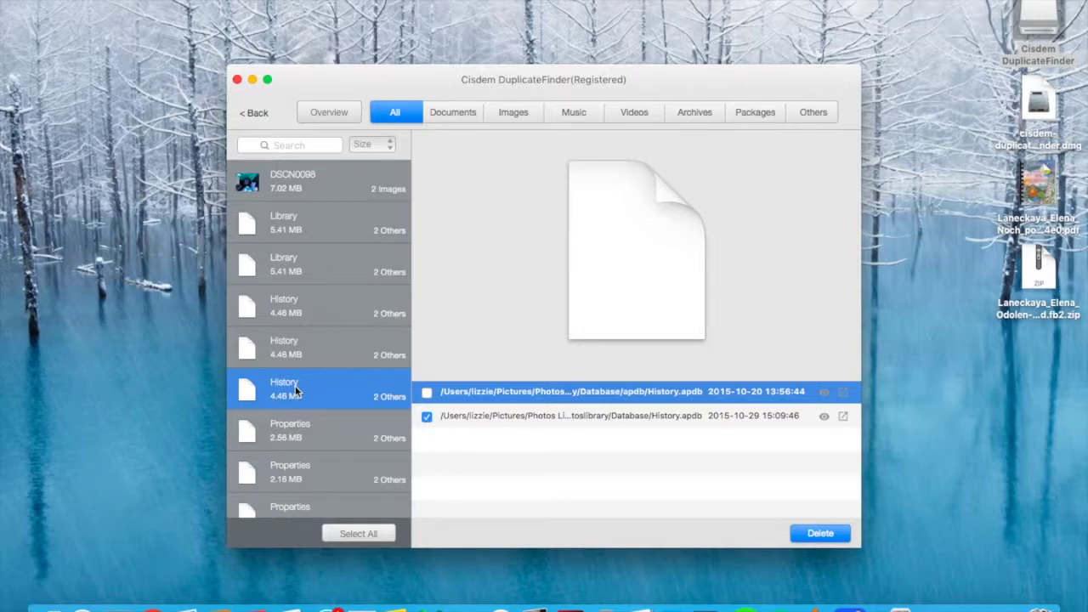
Preview the Properties, standrews and lights duplicate pairs
{"action": "left_click", "coordinate": [296, 432]}
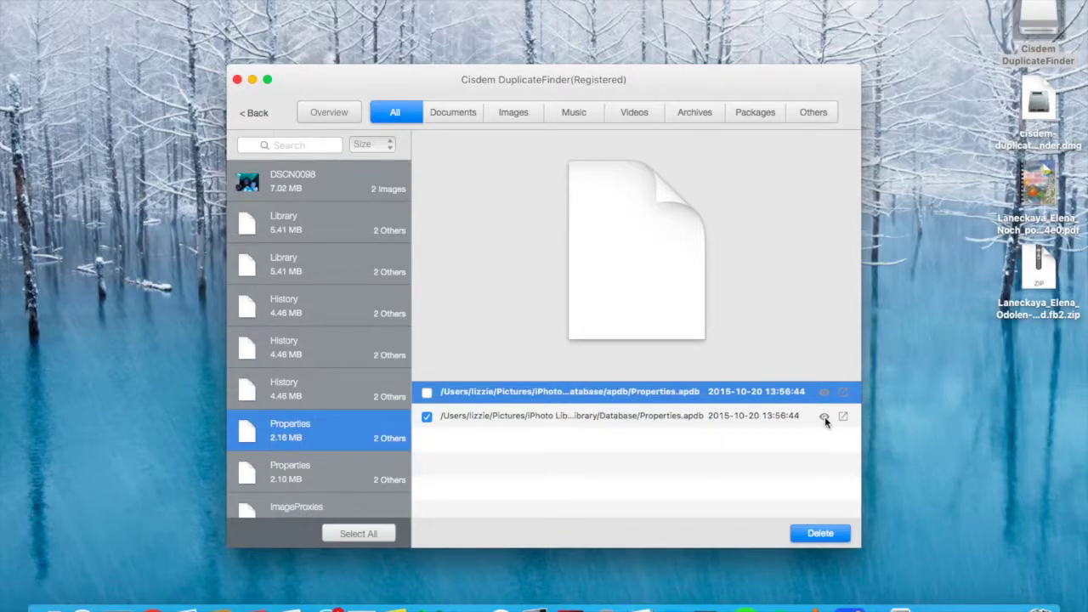
{"action": "scroll", "coordinate": [303, 449], "scroll_direction": "down", "scroll_amount": 5}
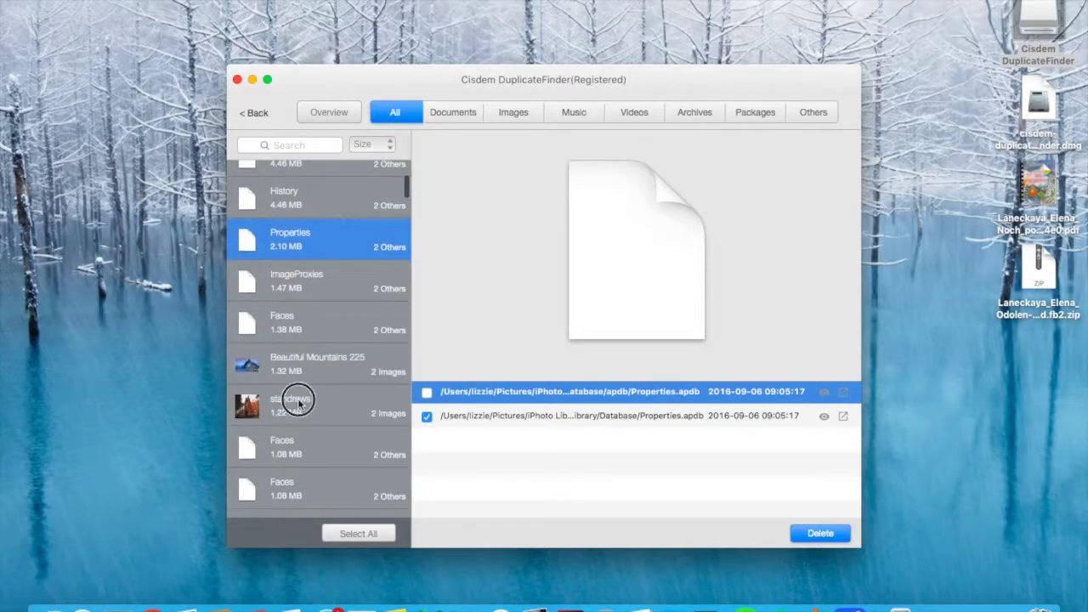
{"action": "left_click", "coordinate": [299, 406]}
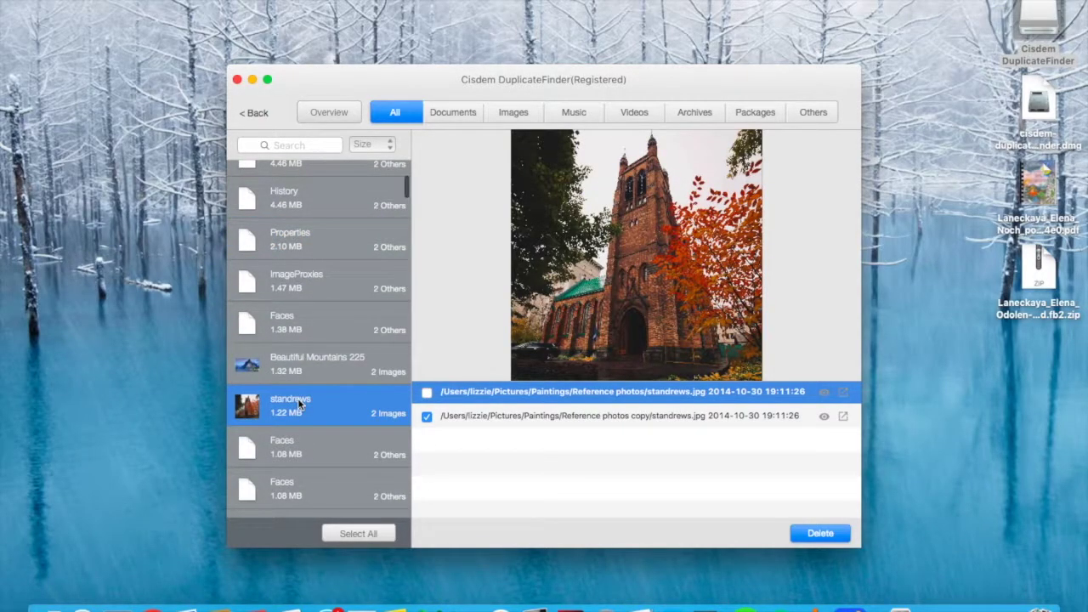
{"action": "left_click", "coordinate": [568, 418]}
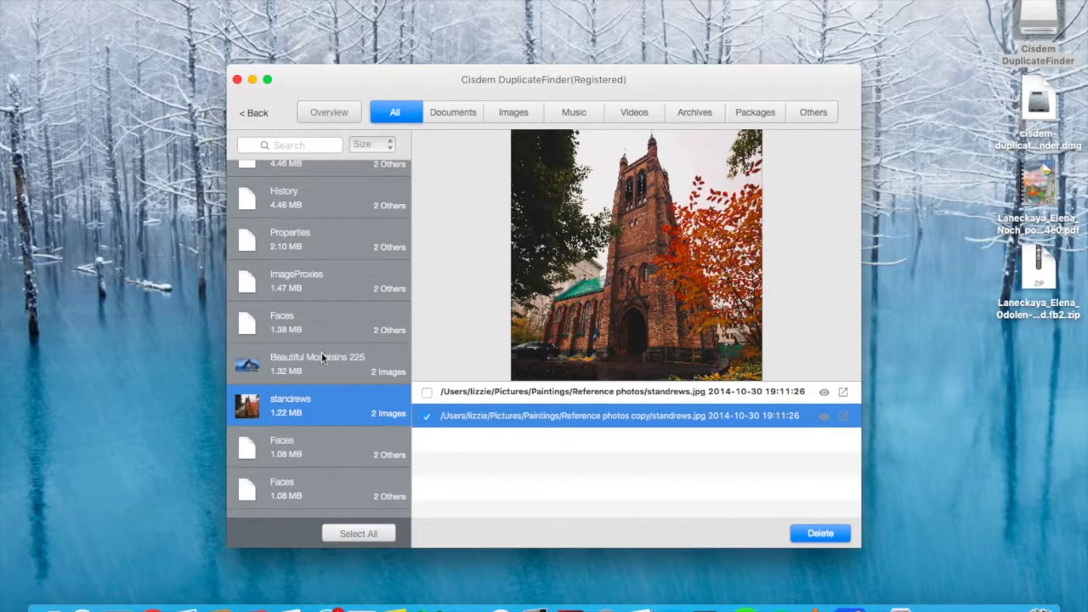
{"action": "scroll", "coordinate": [321, 352], "scroll_direction": "down", "scroll_amount": 10}
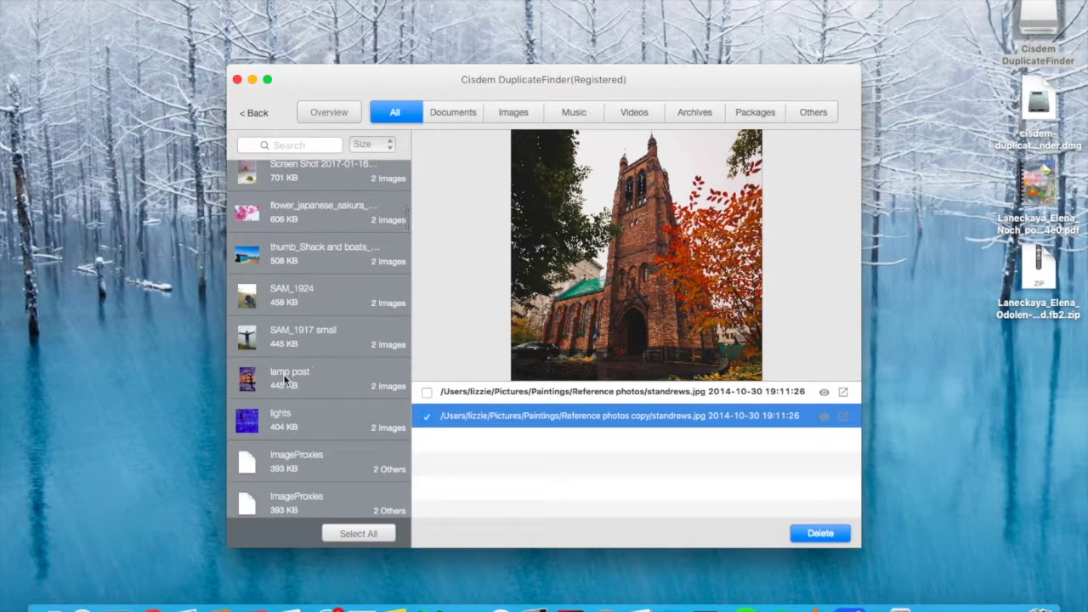
{"action": "left_click", "coordinate": [287, 421]}
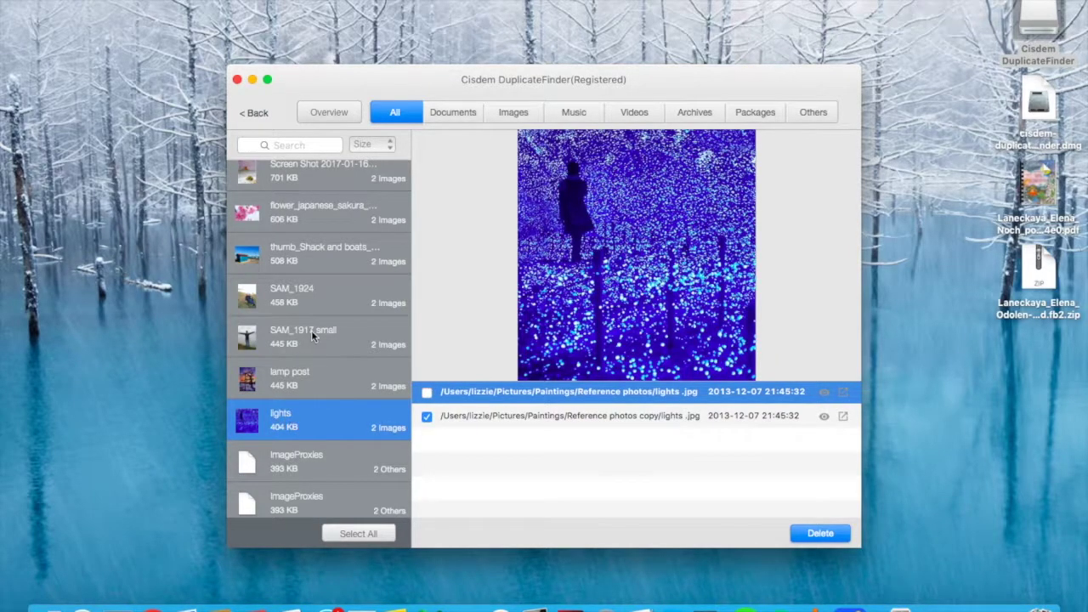
{"action": "scroll", "coordinate": [311, 330], "scroll_direction": "down", "scroll_amount": 5}
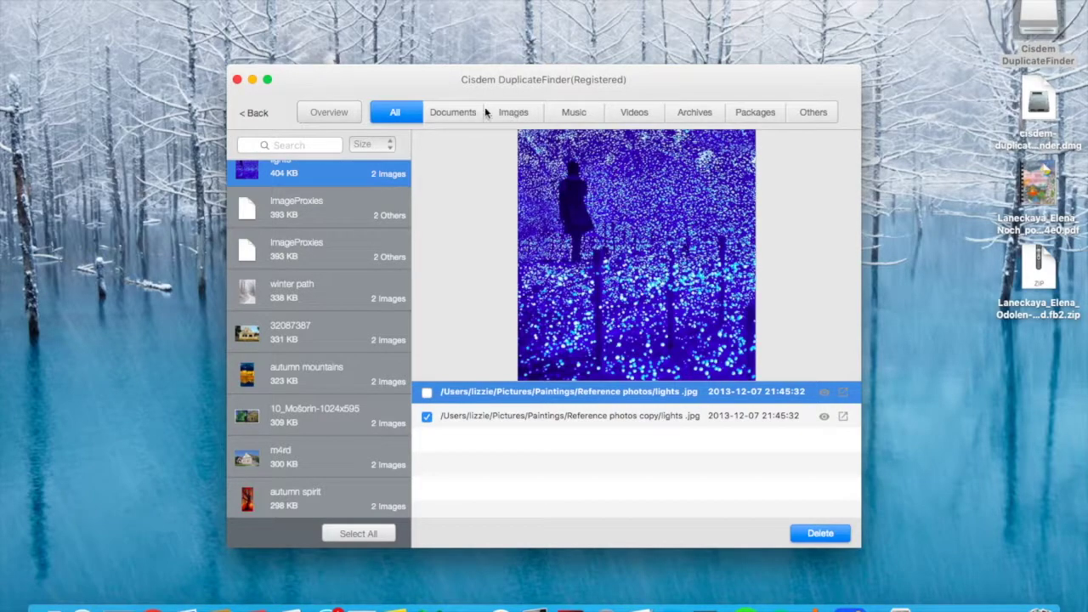
Show only duplicate images and preview the Beautiful Mountains 225 pair
{"action": "left_click", "coordinate": [513, 113]}
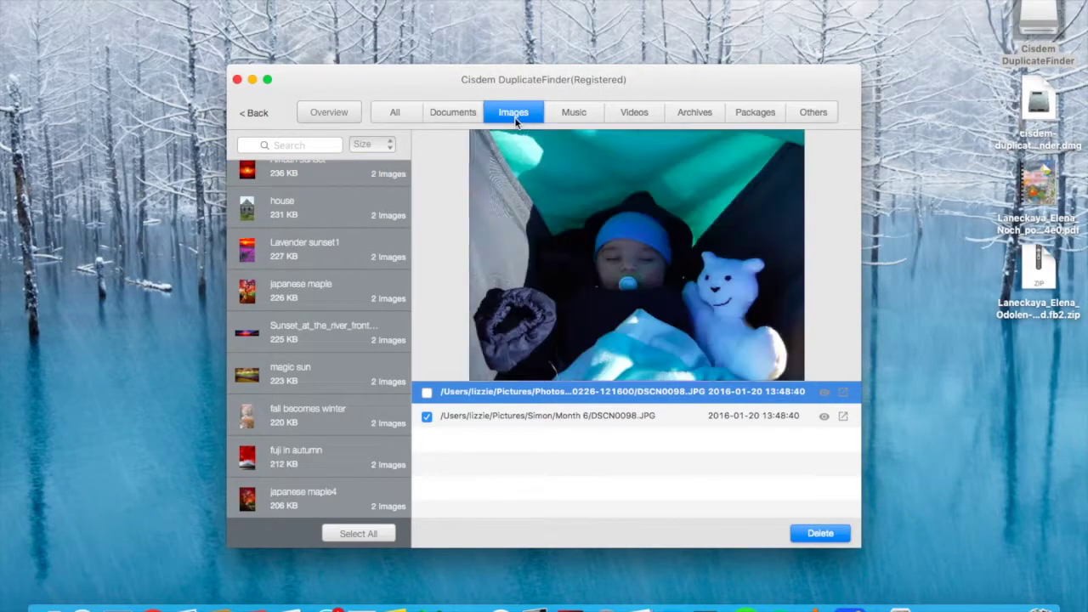
{"action": "scroll", "coordinate": [357, 355], "scroll_direction": "down", "scroll_amount": 10}
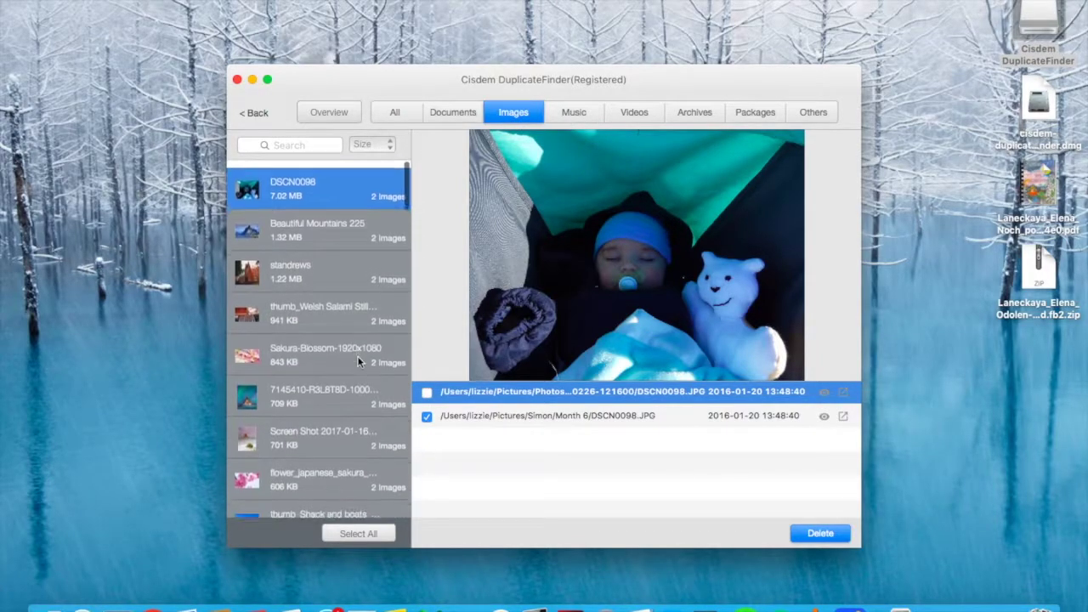
{"action": "left_click", "coordinate": [300, 222]}
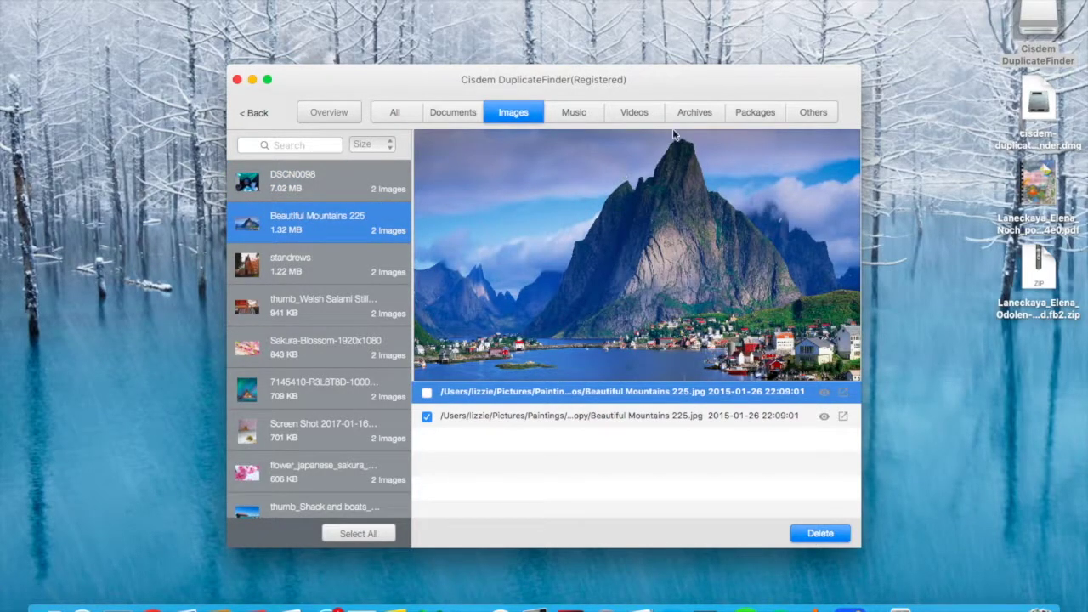
Check the Videos, Music, Packages and Others categories, then go back to Images
{"action": "left_click", "coordinate": [626, 117]}
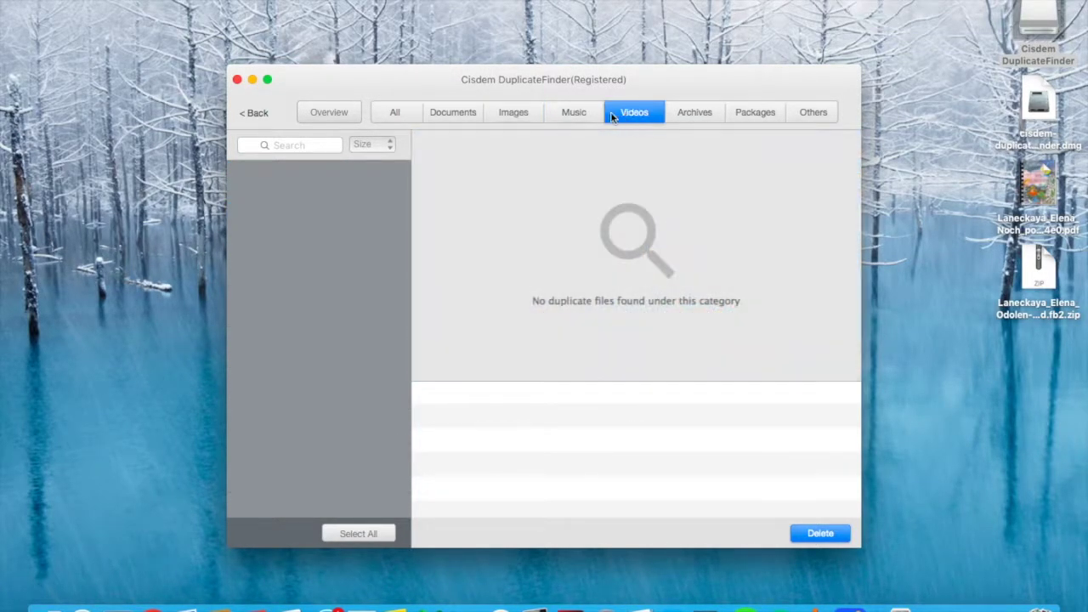
{"action": "left_click", "coordinate": [583, 109]}
{"action": "left_click", "coordinate": [740, 117]}
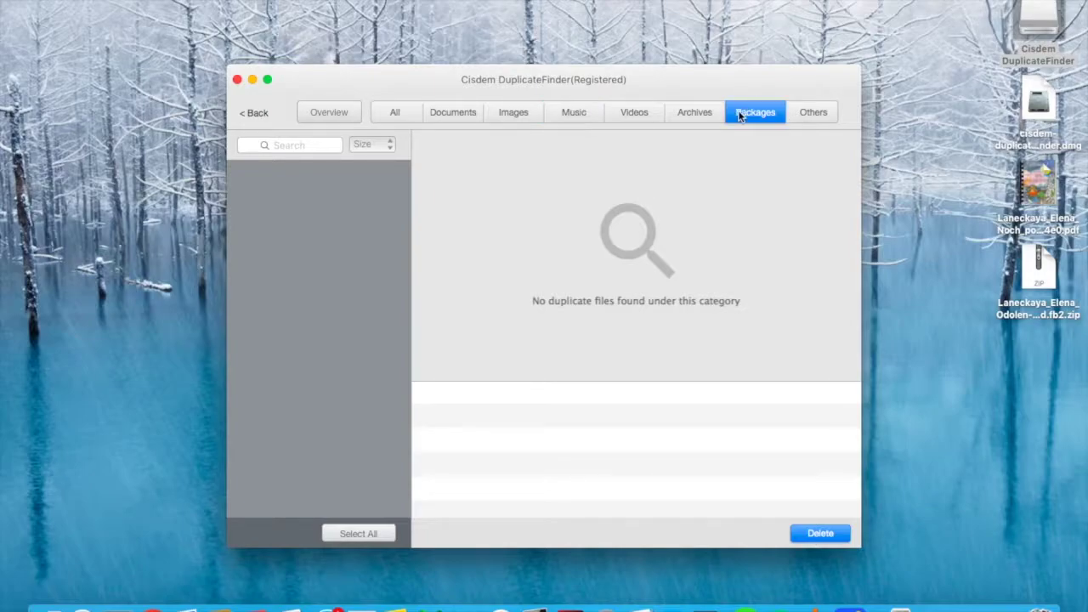
{"action": "left_click", "coordinate": [808, 116]}
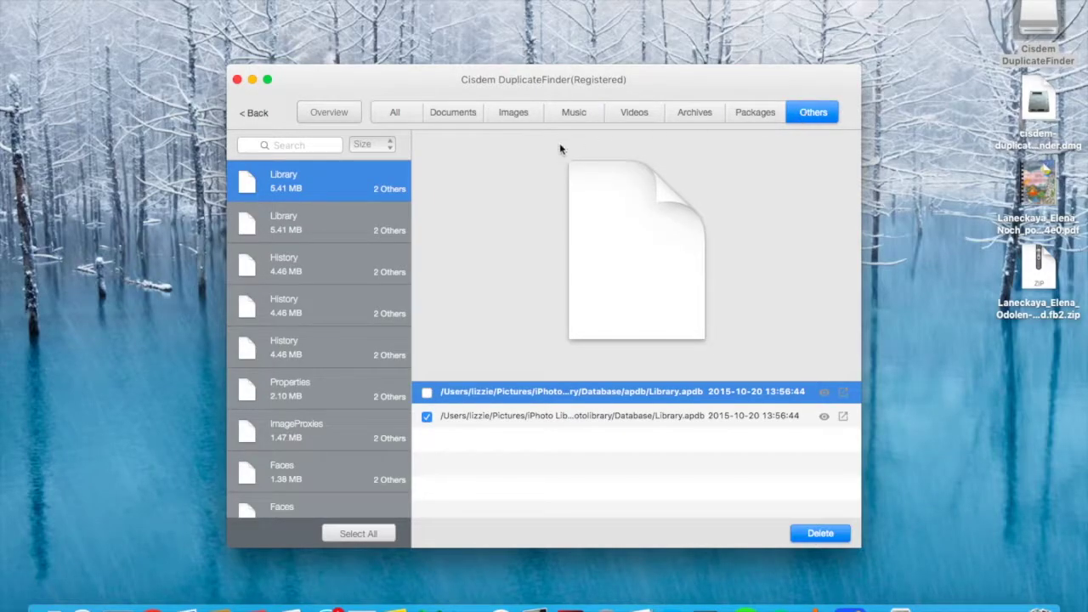
{"action": "left_click", "coordinate": [514, 113]}
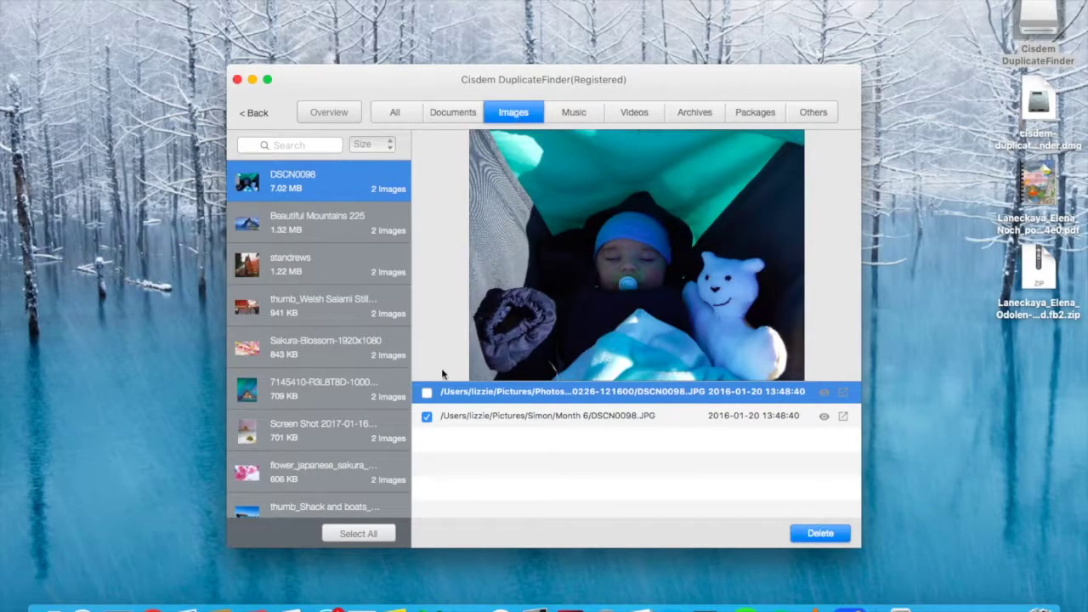
Scroll the image results and view the Size sort options without changing them
{"action": "scroll", "coordinate": [384, 445], "scroll_direction": "down", "scroll_amount": 15}
{"action": "scroll", "coordinate": [384, 445], "scroll_direction": "down", "scroll_amount": 15}
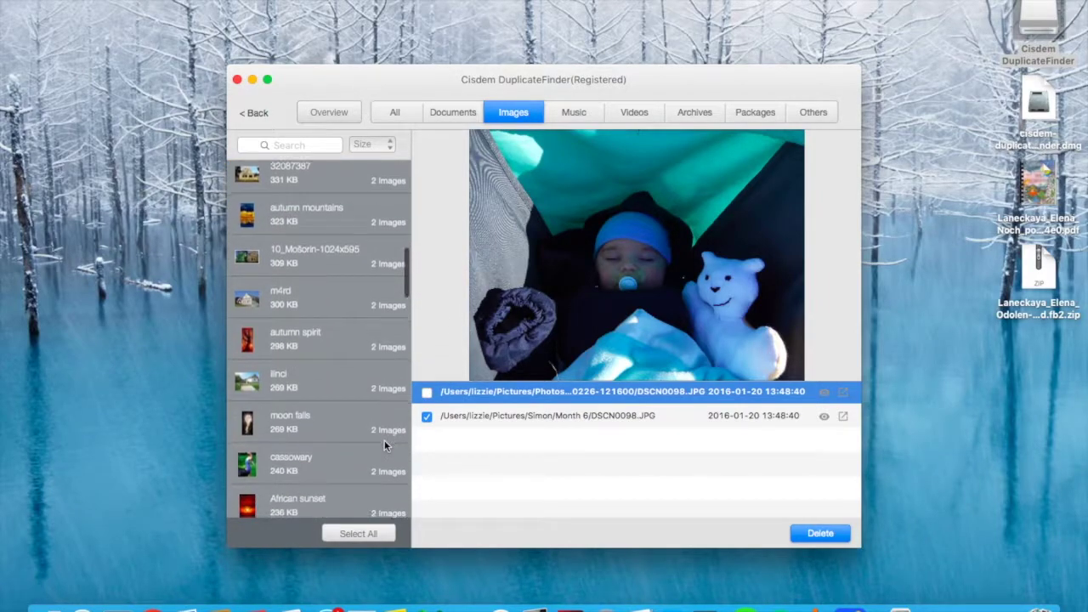
{"action": "scroll", "coordinate": [385, 444], "scroll_direction": "down", "scroll_amount": 5}
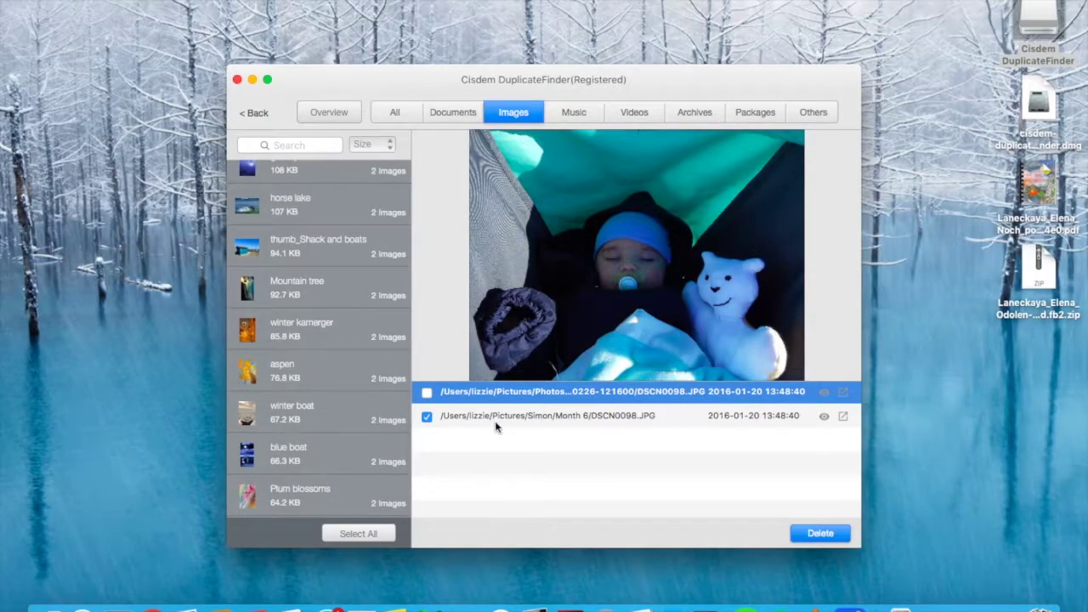
{"action": "left_click", "coordinate": [388, 146]}
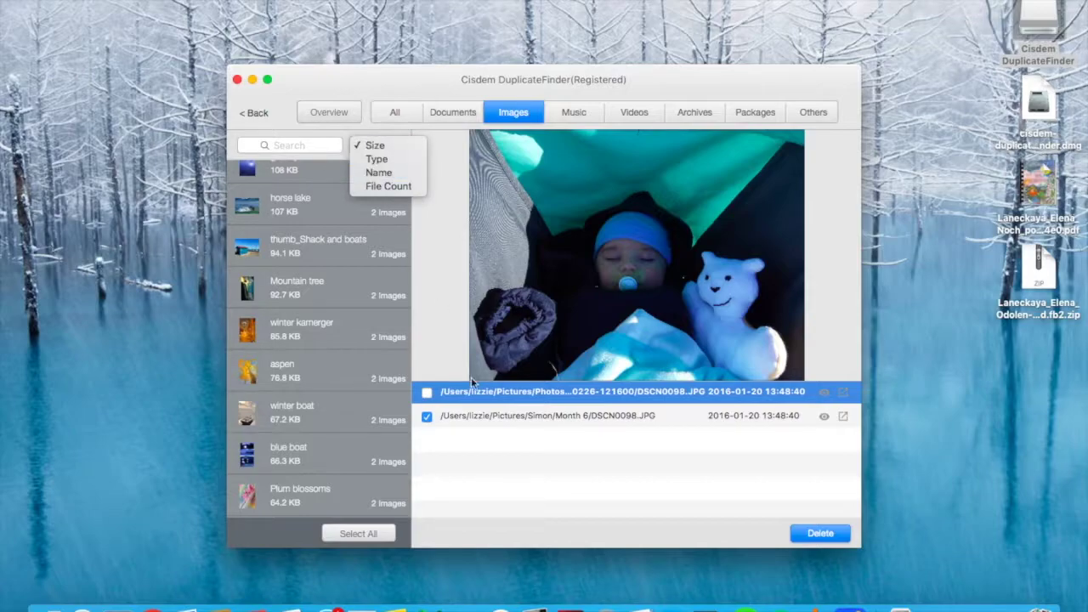
{"action": "left_click", "coordinate": [454, 512]}
Select all duplicate groups, unselect them again, and preview the Plum blossoms pair
{"action": "left_click", "coordinate": [368, 534]}
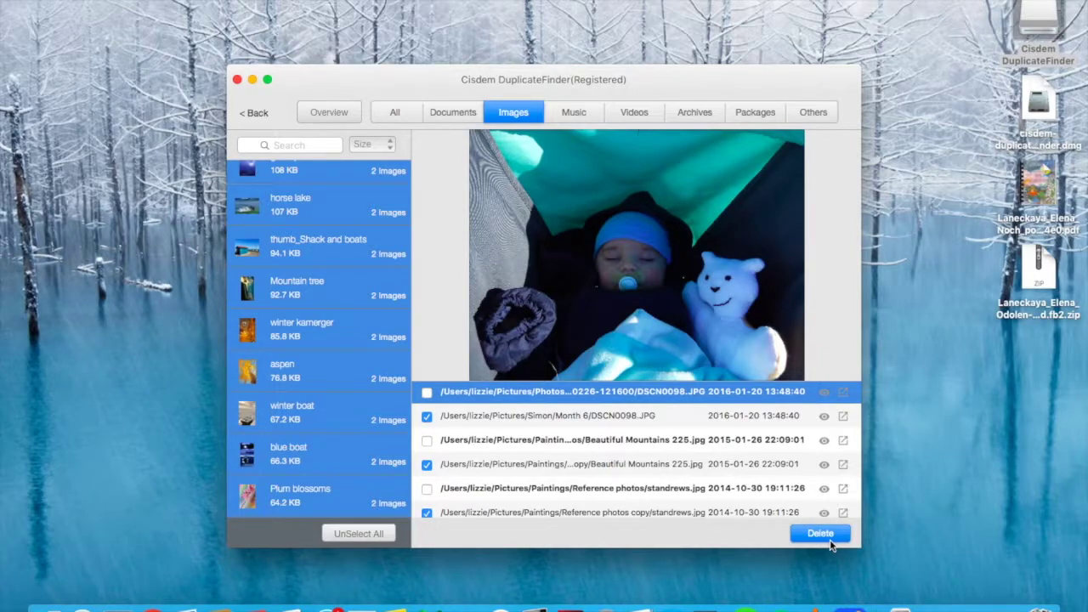
{"action": "left_click", "coordinate": [358, 535]}
{"action": "left_click", "coordinate": [350, 496]}
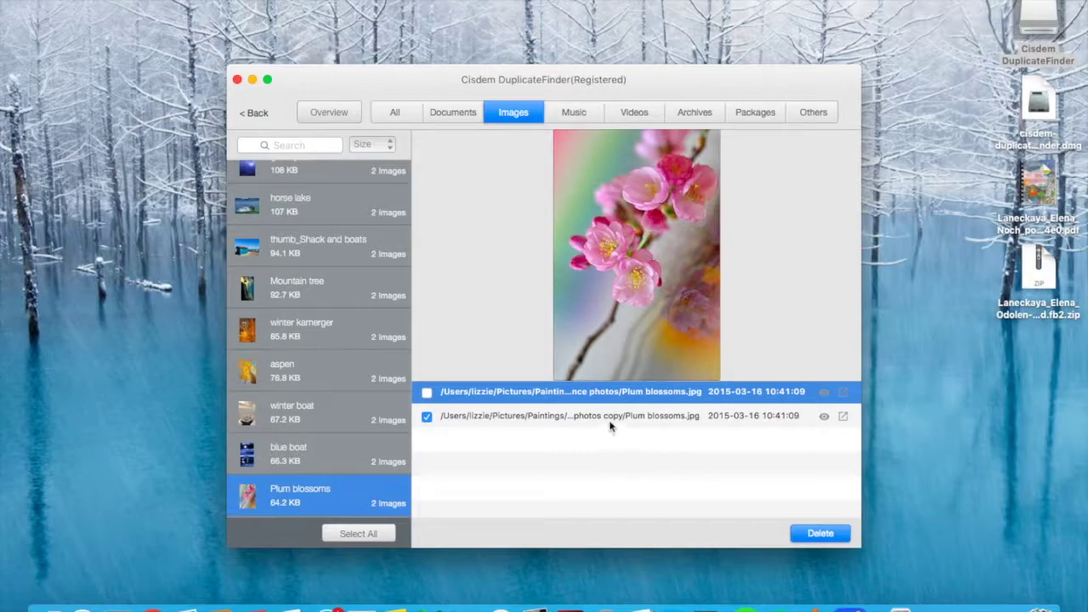
Delete the checked Plum blossoms copy and return to the 4149-file scan summary
{"action": "left_click", "coordinate": [828, 534]}
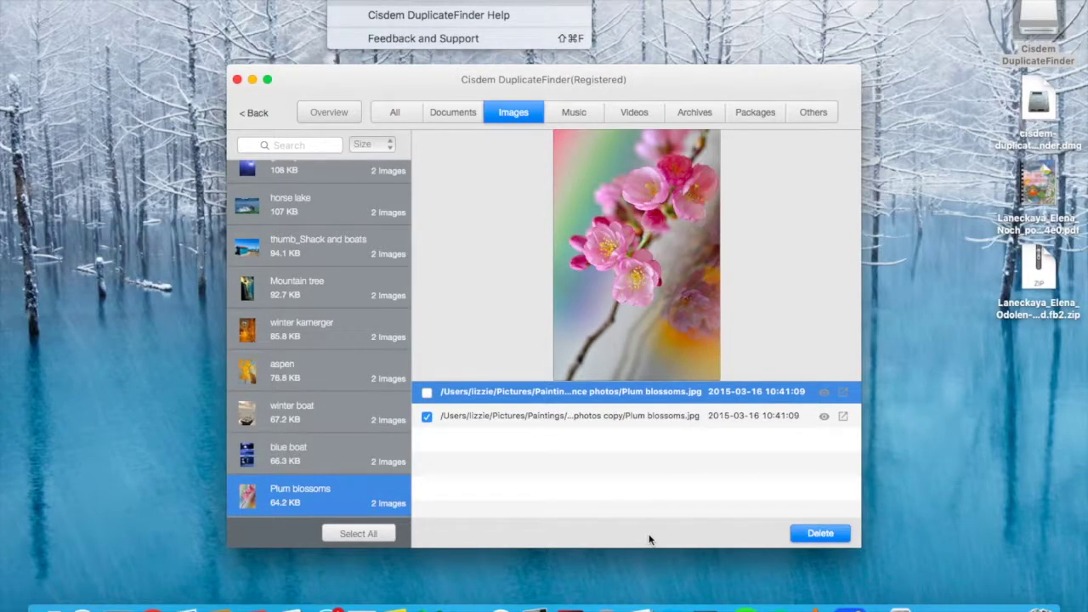
{"action": "left_click", "coordinate": [705, 531]}
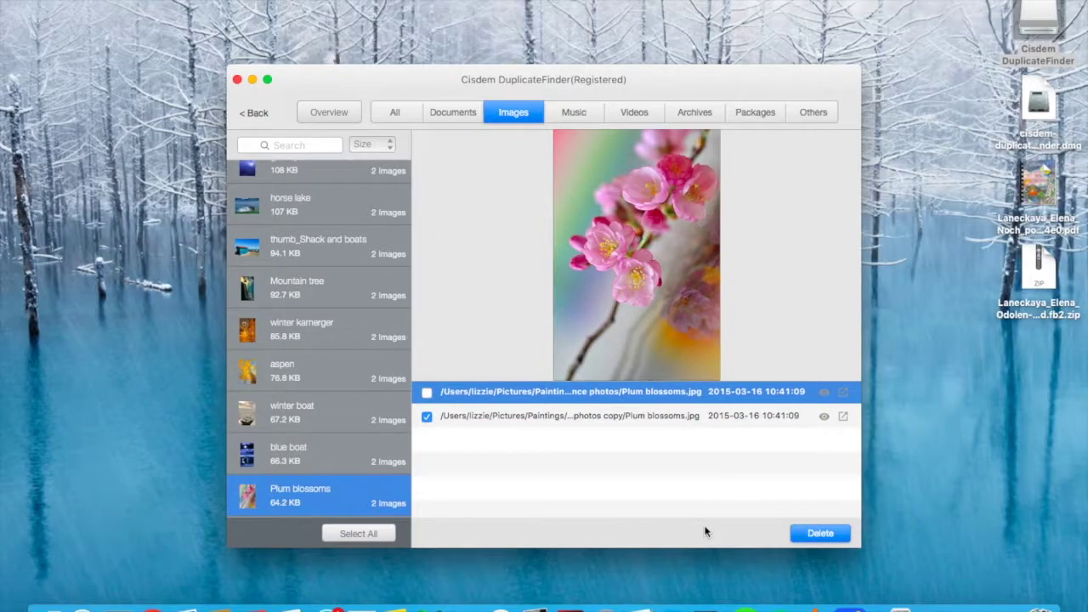
{"action": "left_click", "coordinate": [824, 538]}
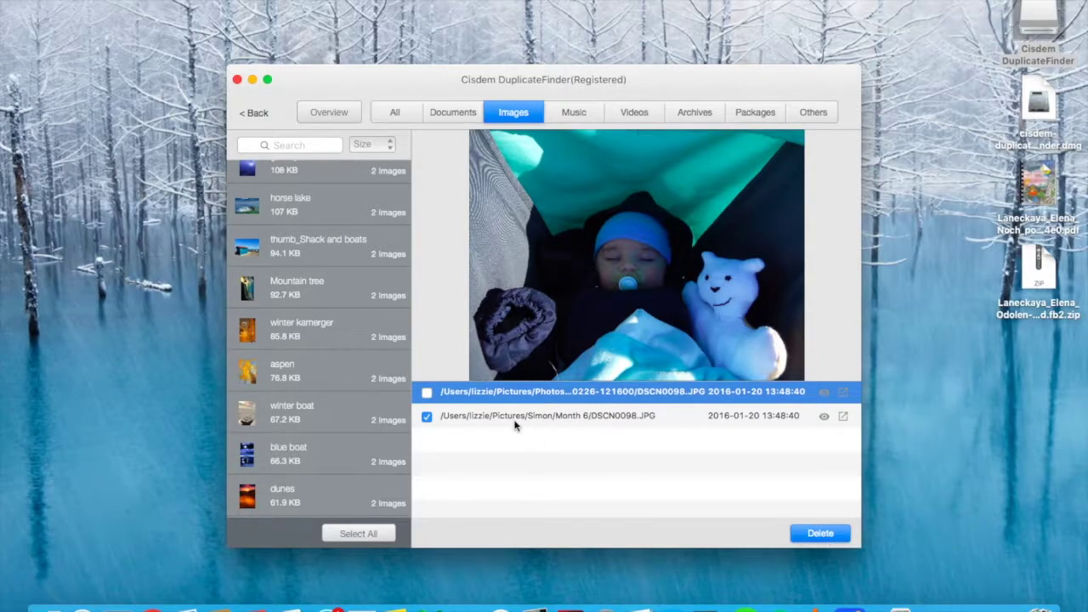
{"action": "left_click", "coordinate": [251, 114]}
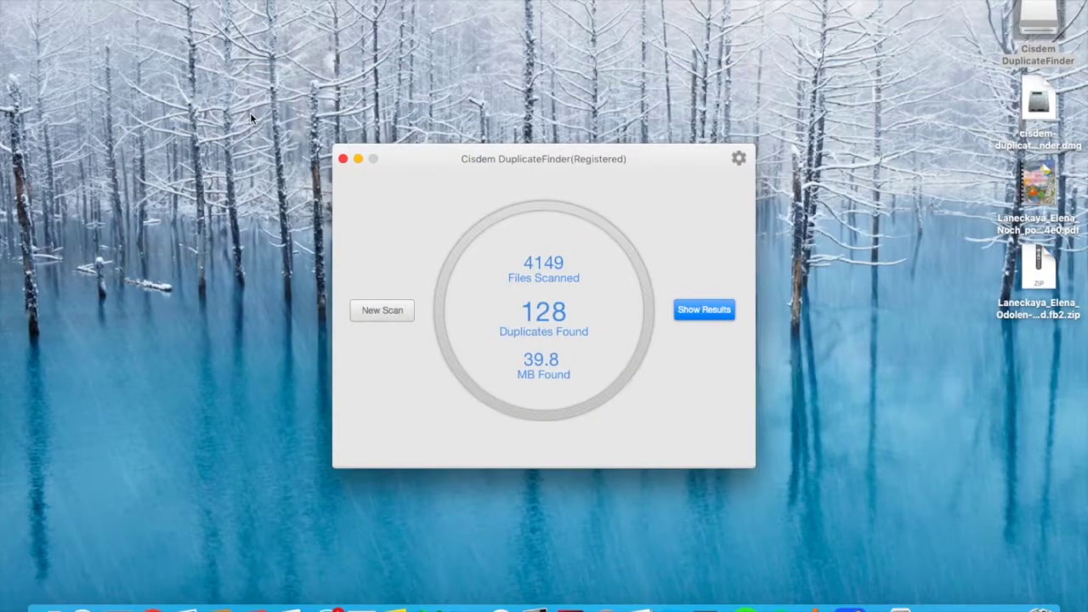
Look over the Filters page in Preferences, then close it without changing any settings
{"action": "left_click", "coordinate": [738, 158]}
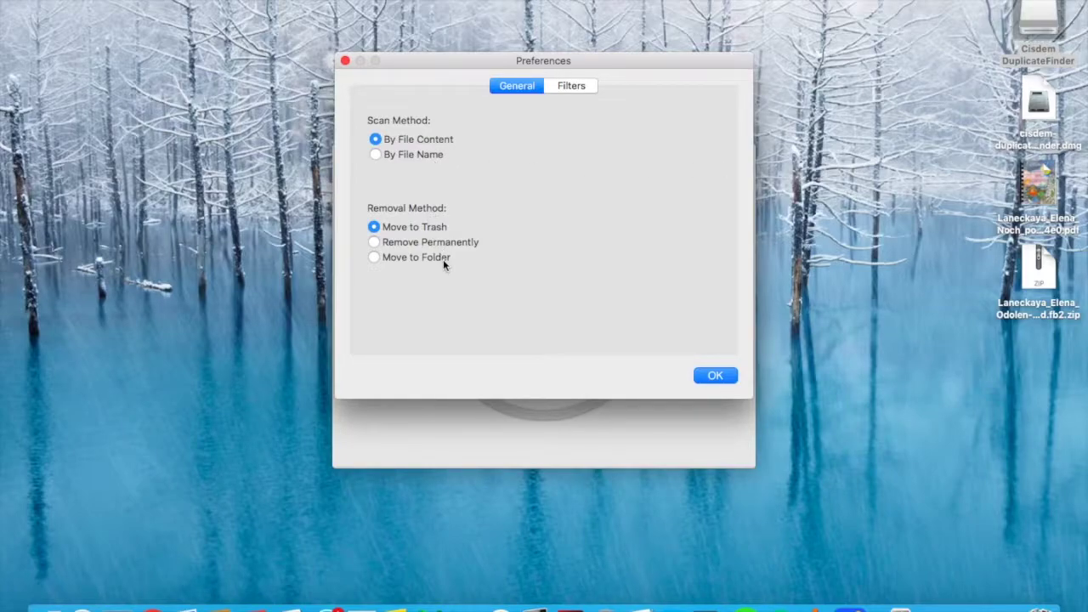
{"action": "left_click", "coordinate": [566, 89]}
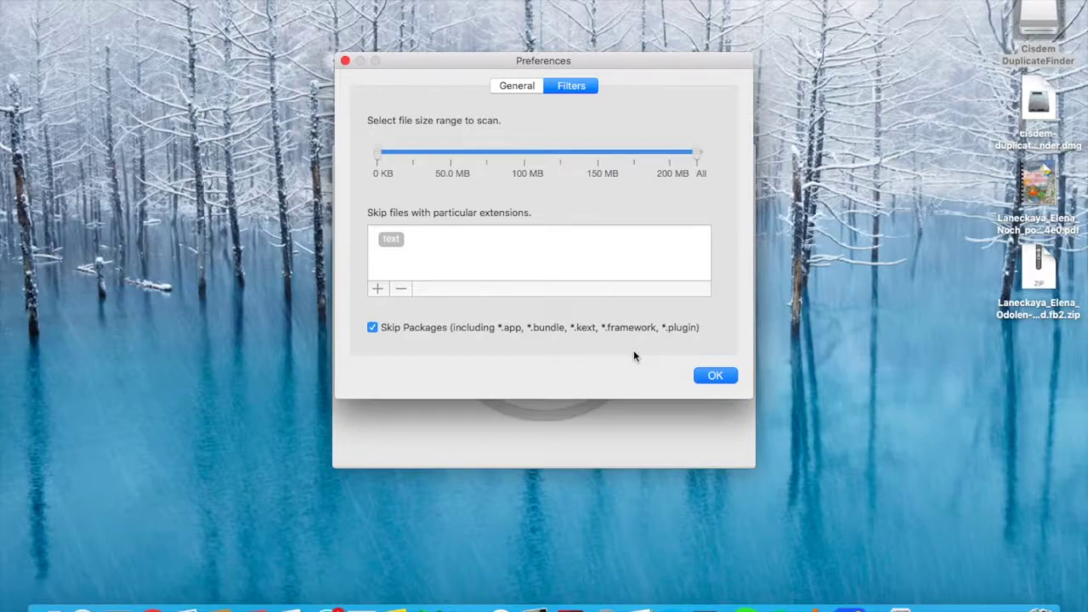
{"action": "left_click", "coordinate": [724, 381]}
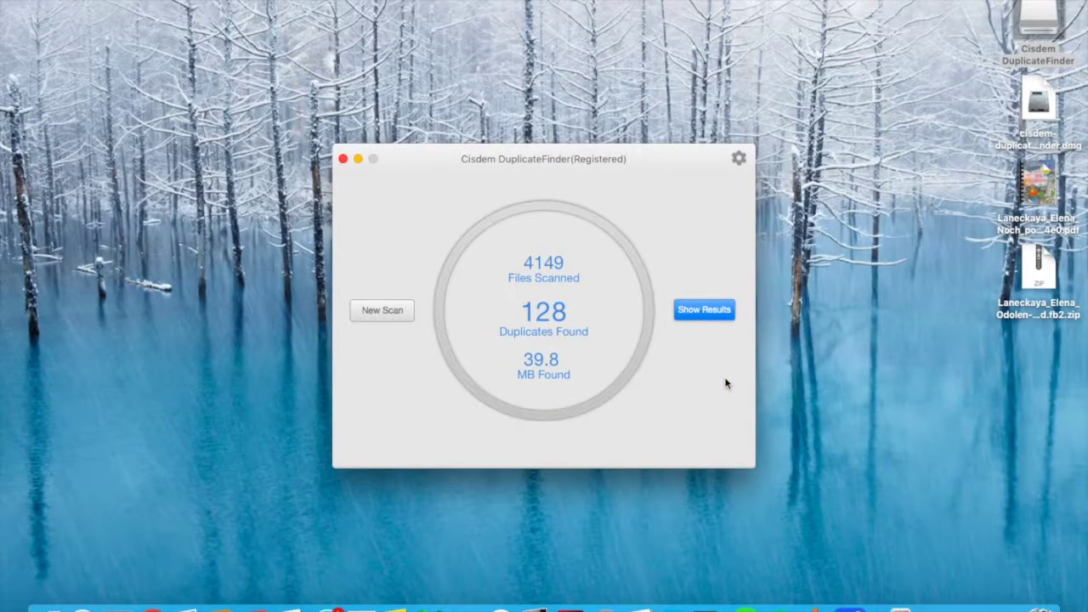